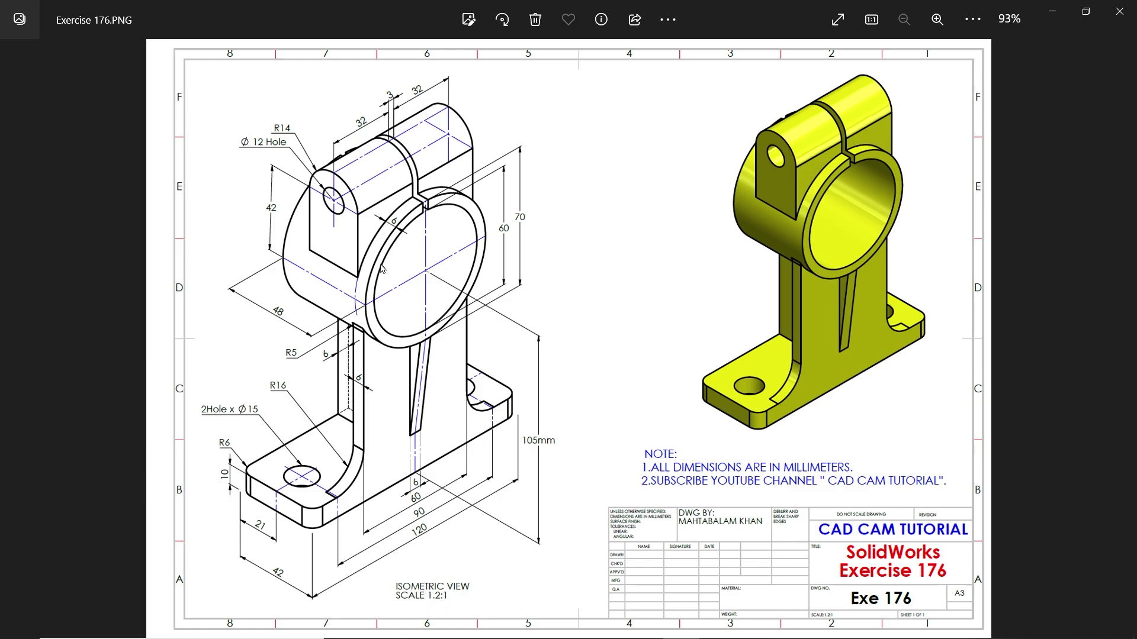
Pan around the reference drawing to read the base plate and cylinder dimensions
scroll(738, 487, "up", 1)
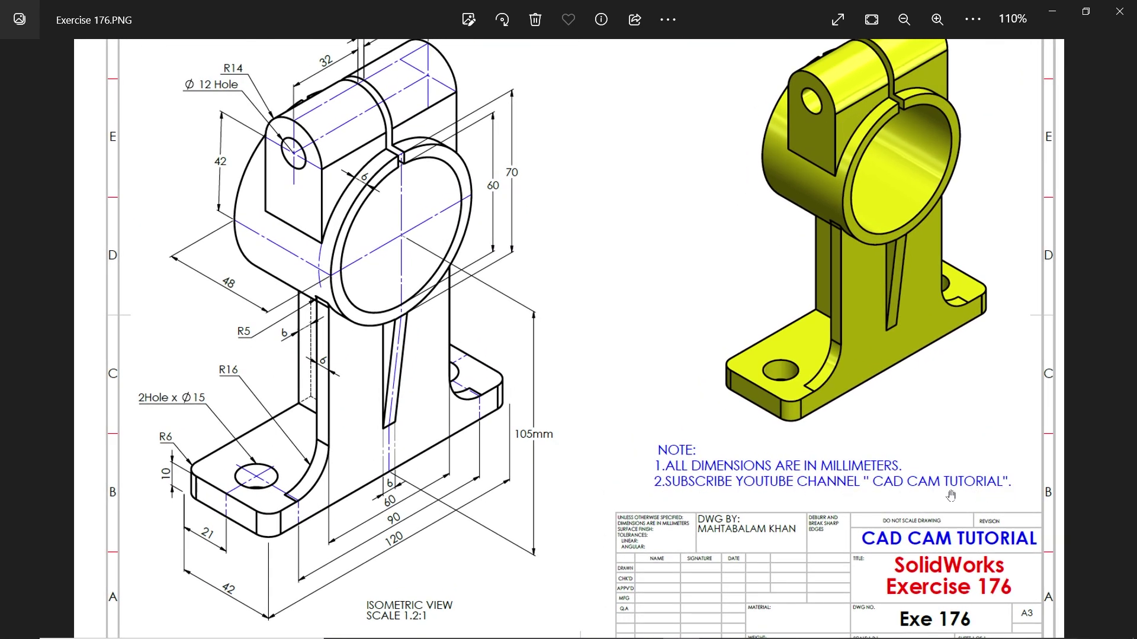
left_click_drag(528, 293, 559, 321)
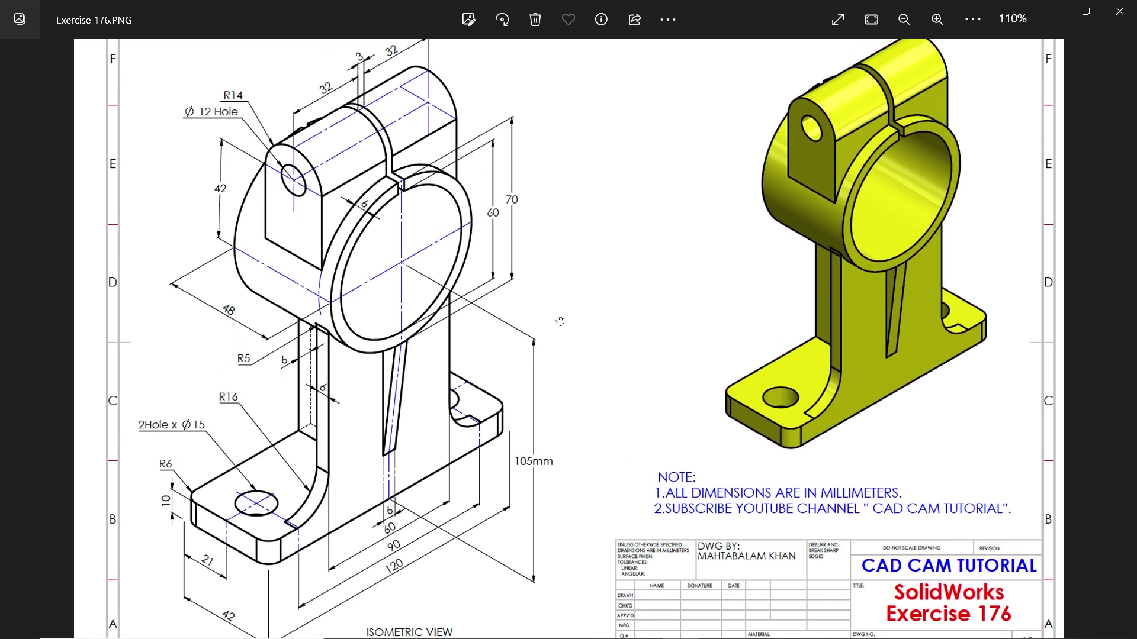
scroll(344, 467, "up", 1)
left_click_drag(347, 436, 352, 386)
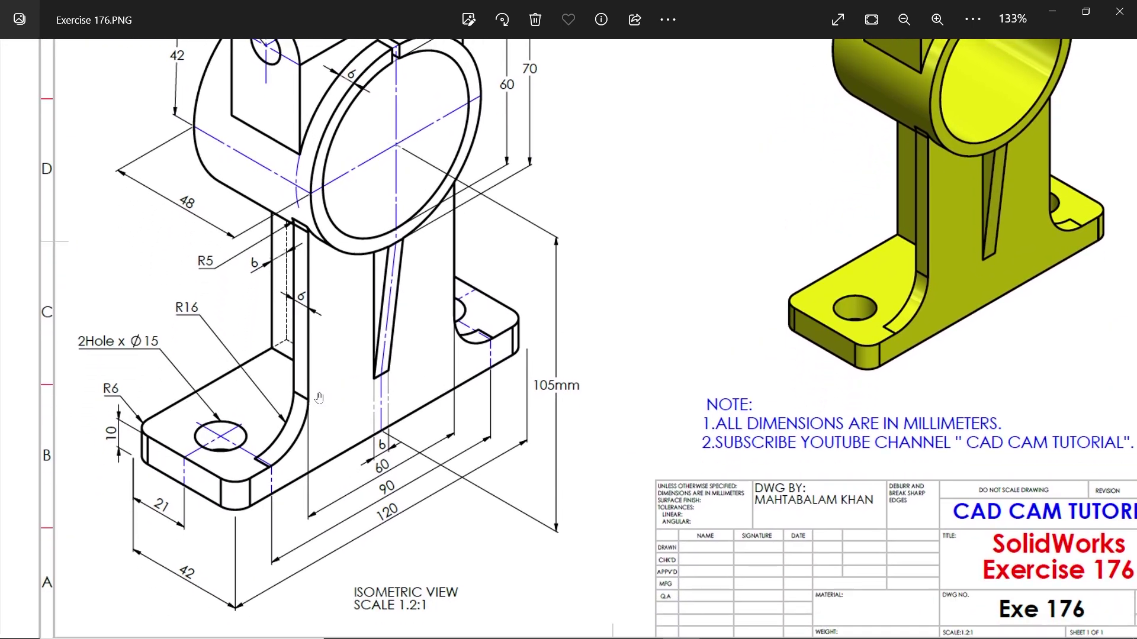
left_click_drag(358, 256, 361, 324)
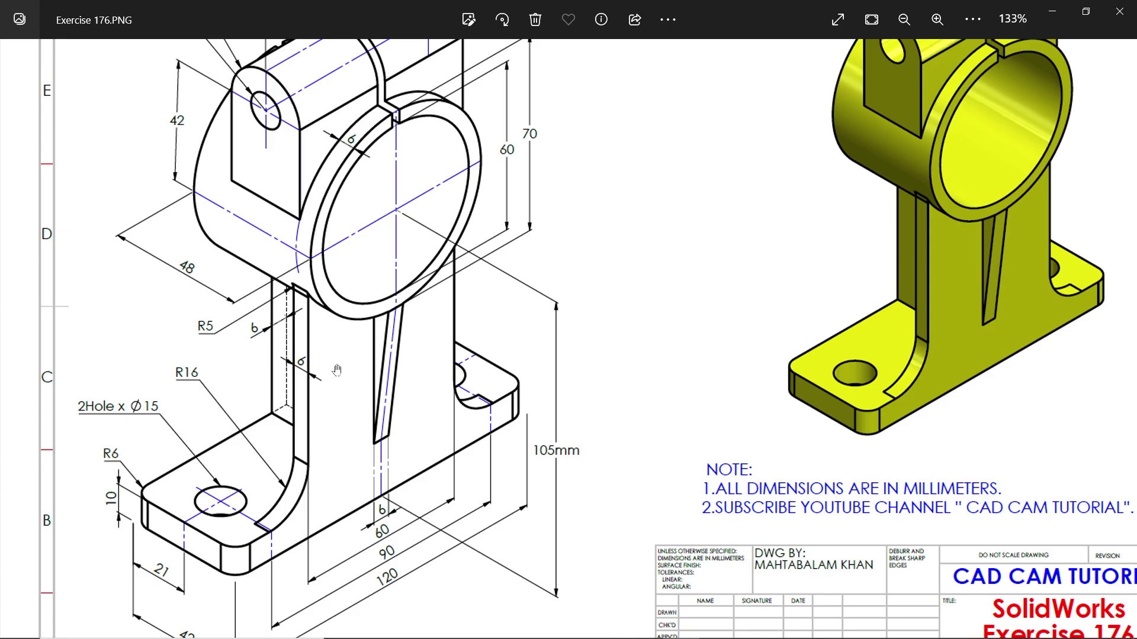
left_click_drag(337, 370, 338, 335)
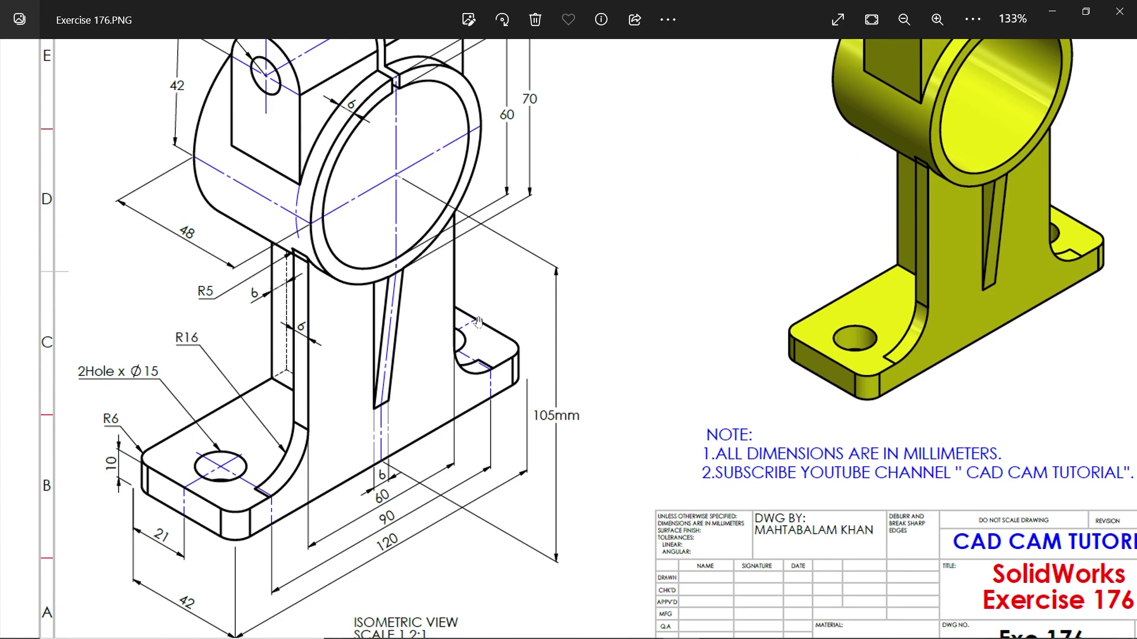
left_click_drag(240, 461, 249, 426)
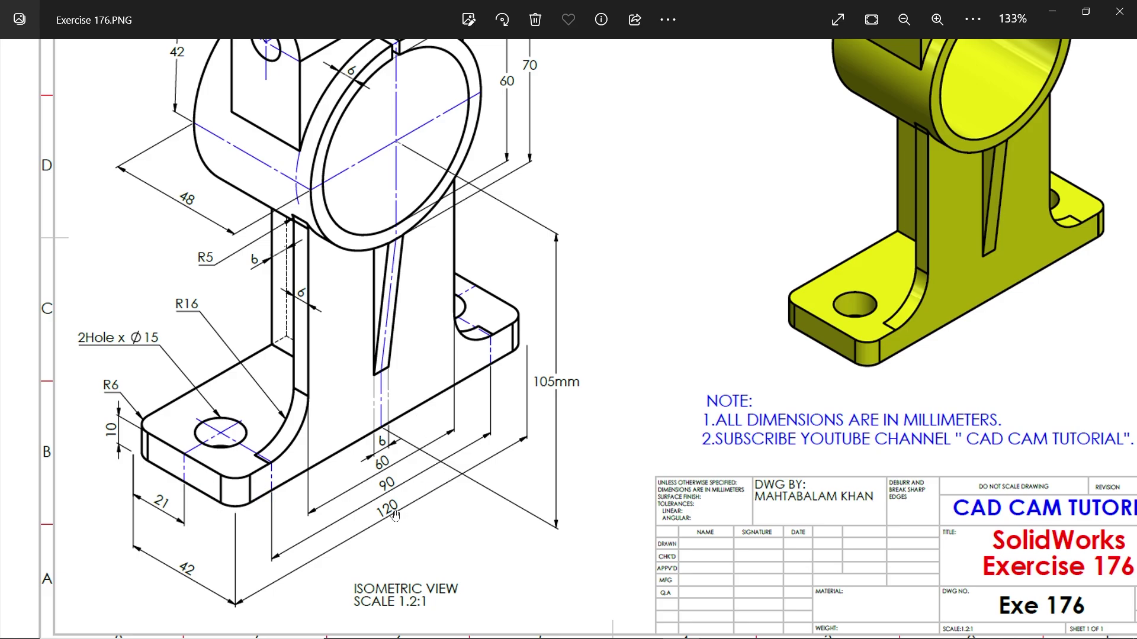
left_click_drag(378, 491, 380, 466)
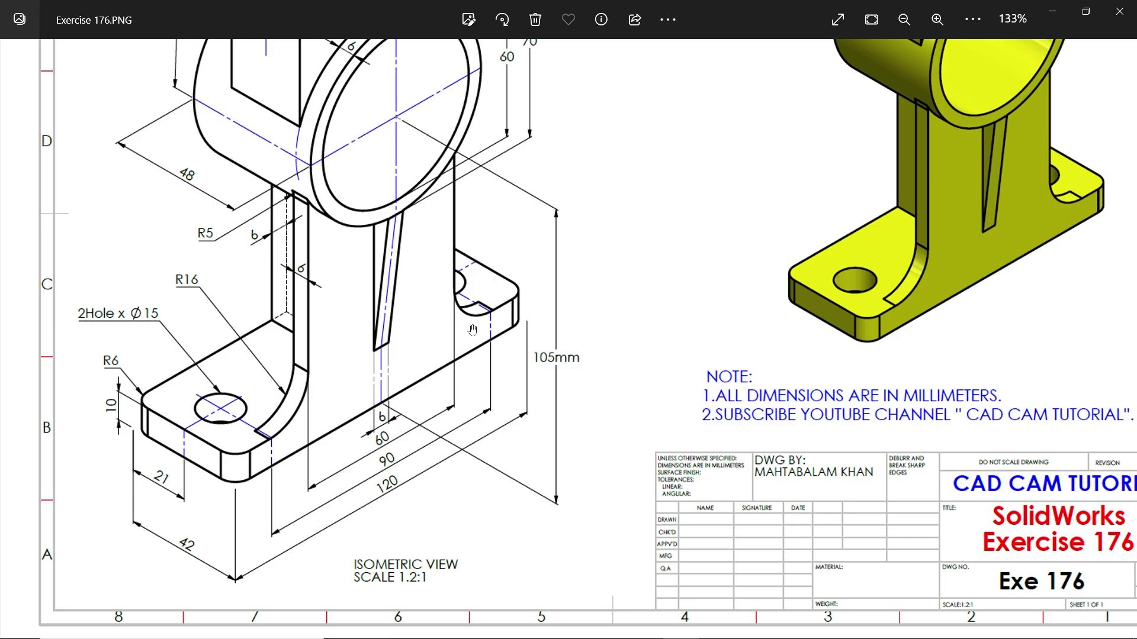
left_click_drag(472, 329, 467, 381)
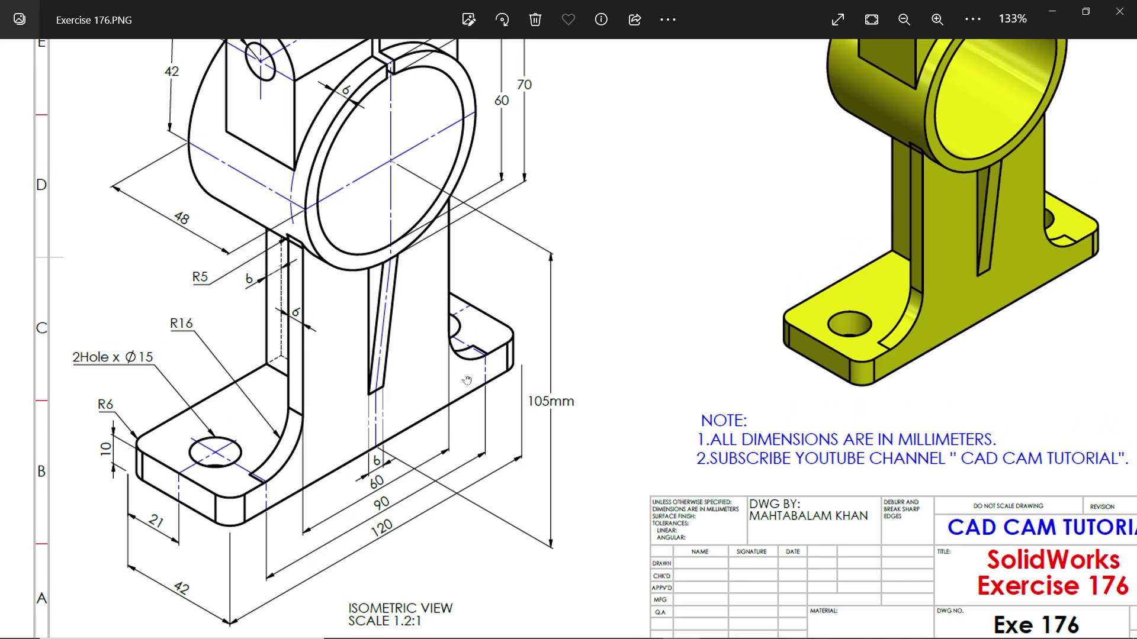
Sketch a centre rectangle from the origin on the Top Plane
left_click(1055, 13)
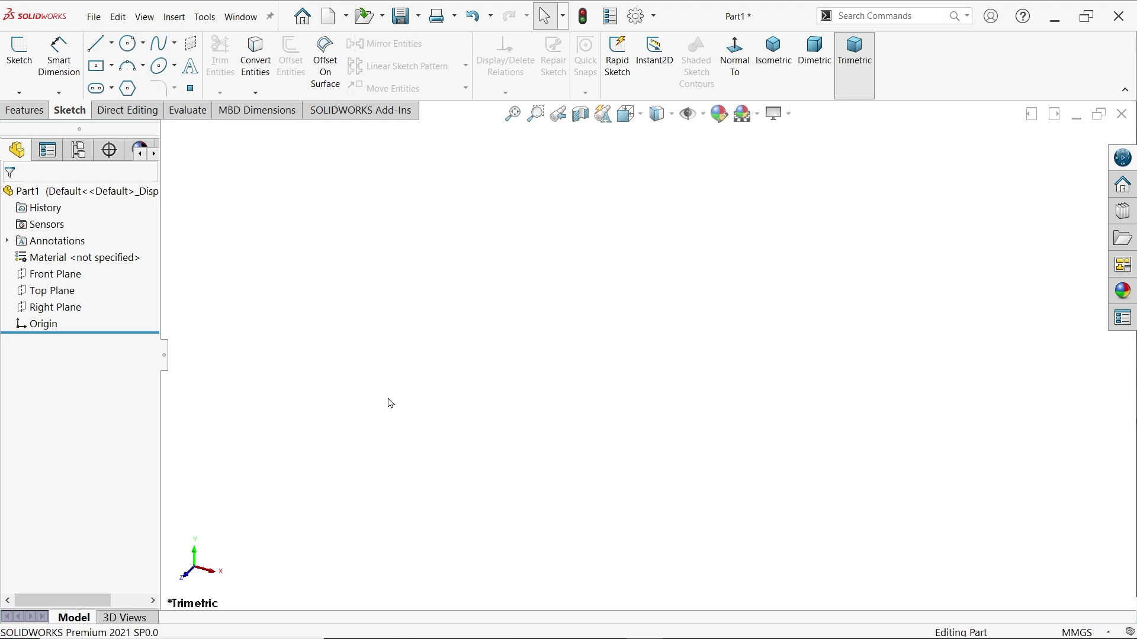
left_click(65, 298)
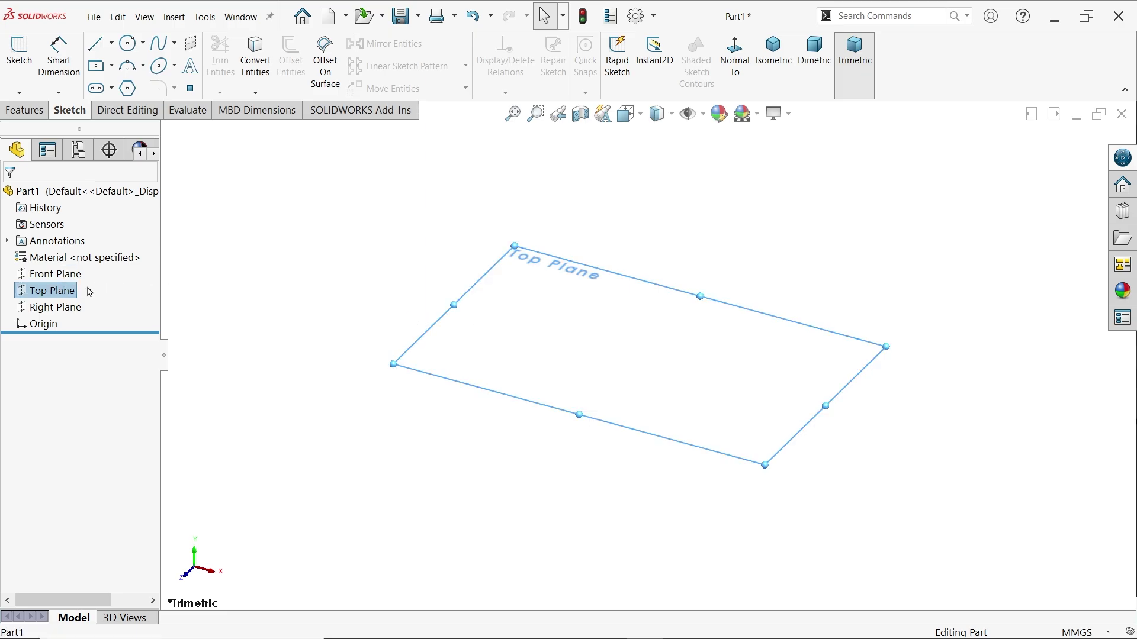
left_click(18, 52)
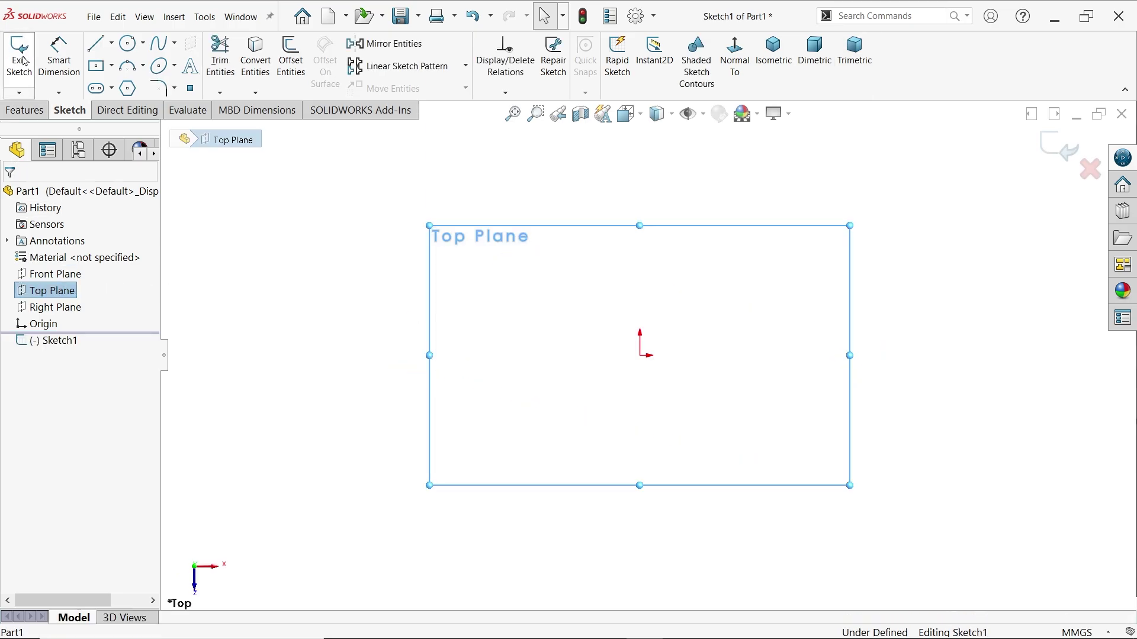
left_click(112, 68)
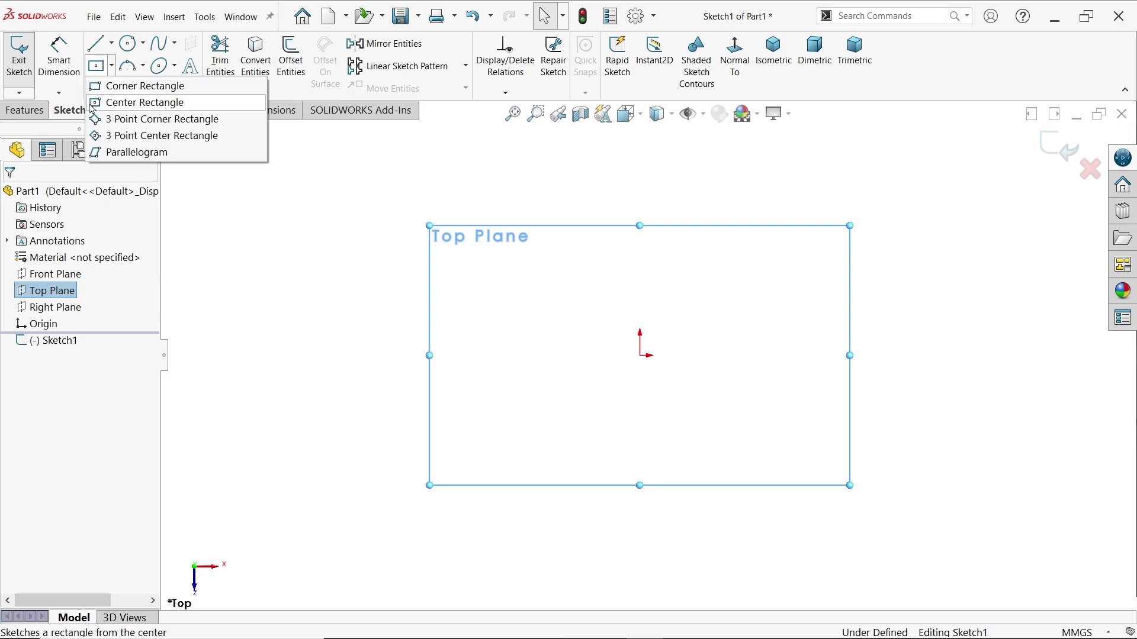
left_click(121, 106)
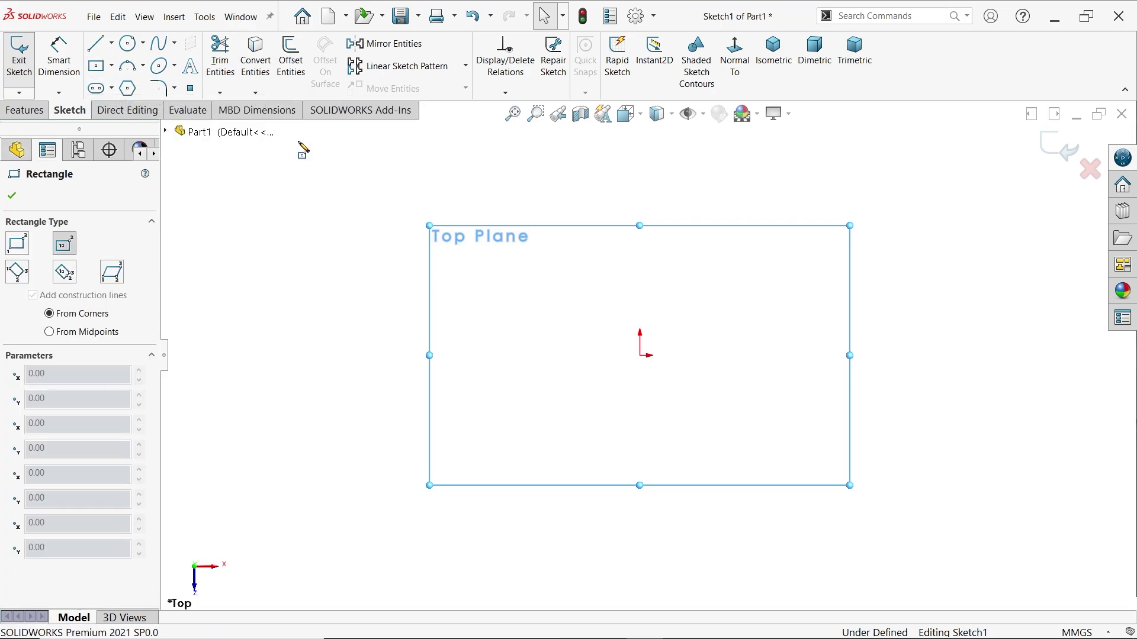
left_click(641, 357)
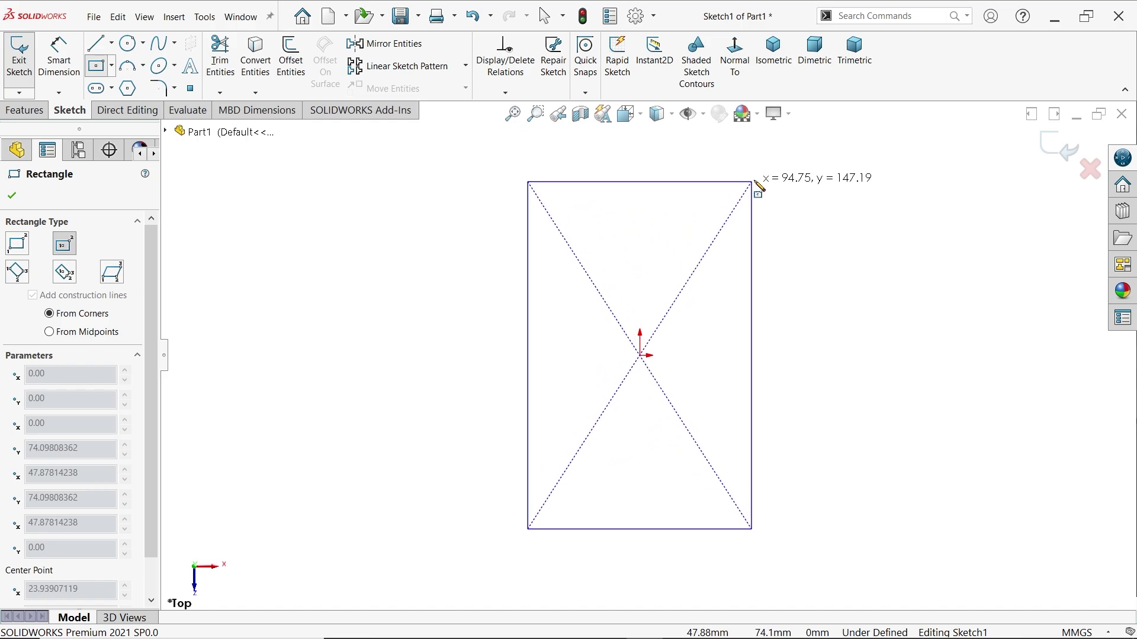
left_click(763, 166)
right_click(835, 187)
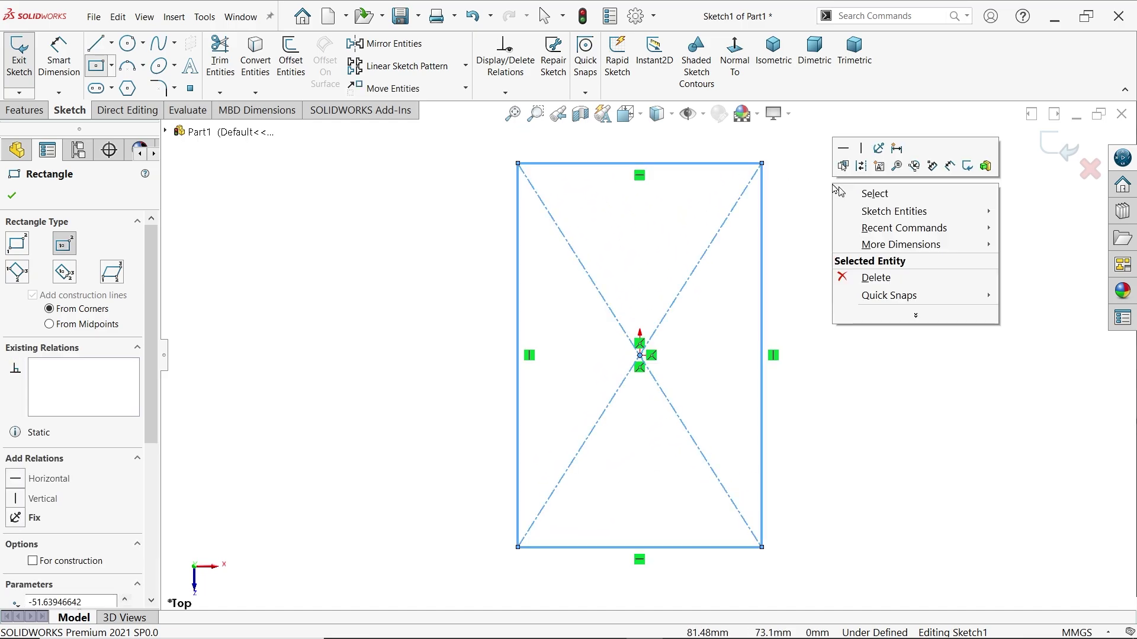
left_click(874, 193)
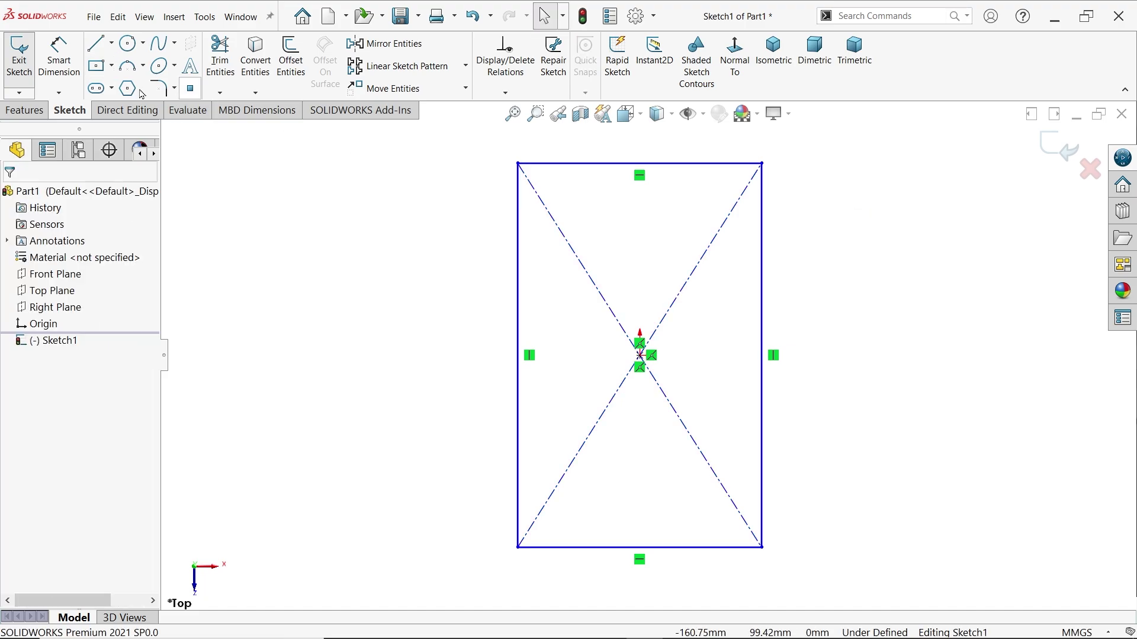
Dimension the rectangle 120 mm long and 42 mm wide
left_click(58, 57)
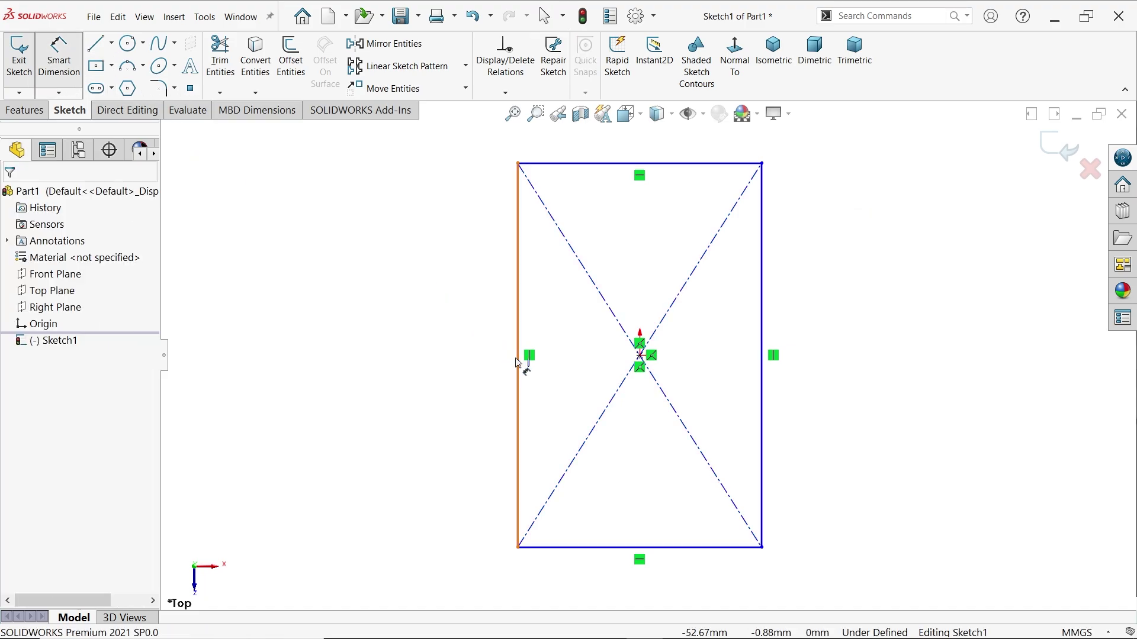
left_click(518, 368)
left_click(481, 357)
type("120")
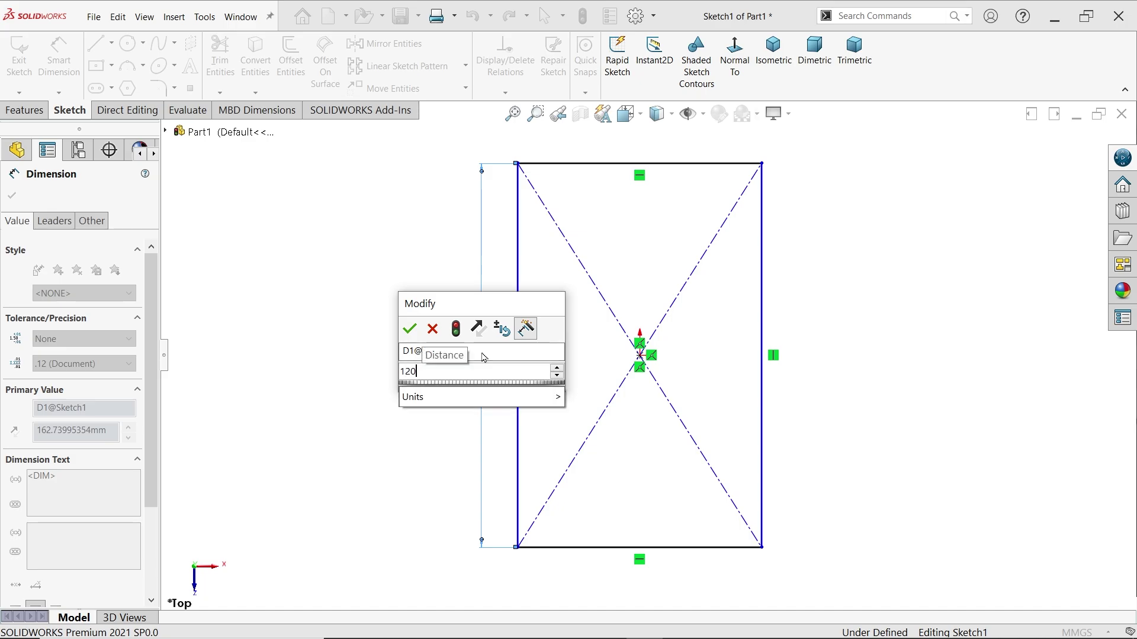
left_click(410, 330)
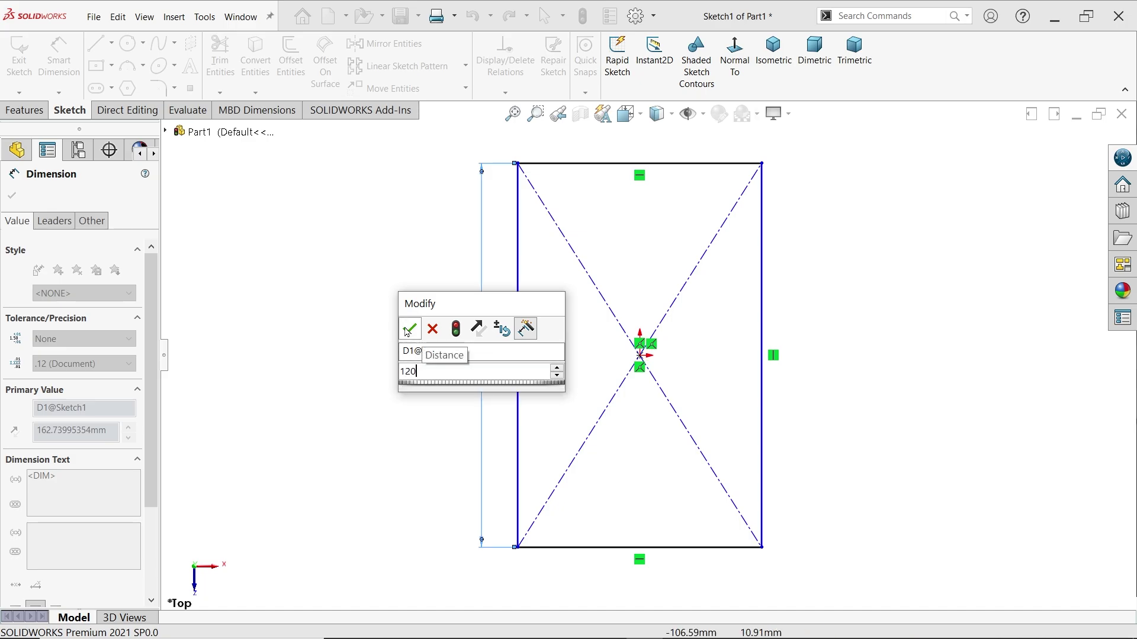
left_click(673, 547)
left_click(669, 572)
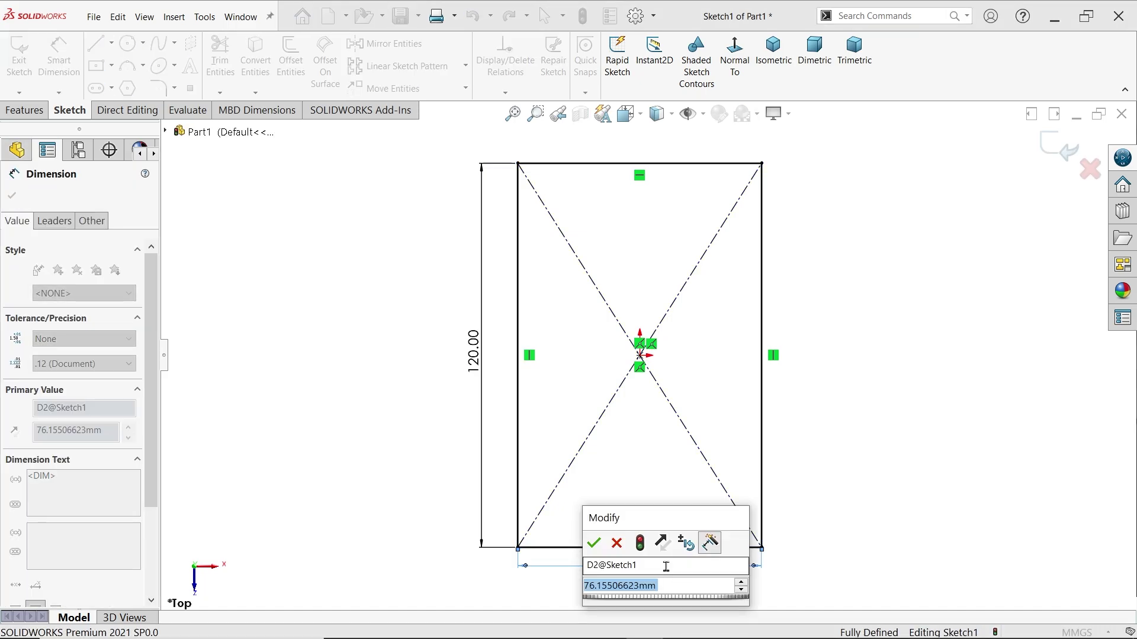
type("4")
type("2")
key("Return")
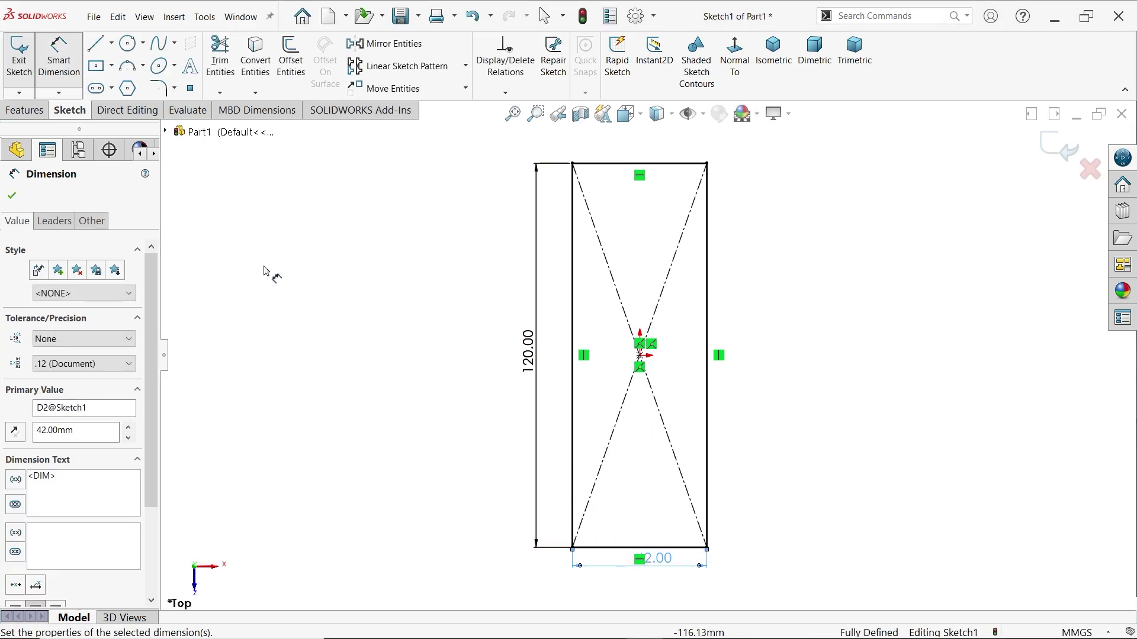
scroll(638, 533, "down", 2)
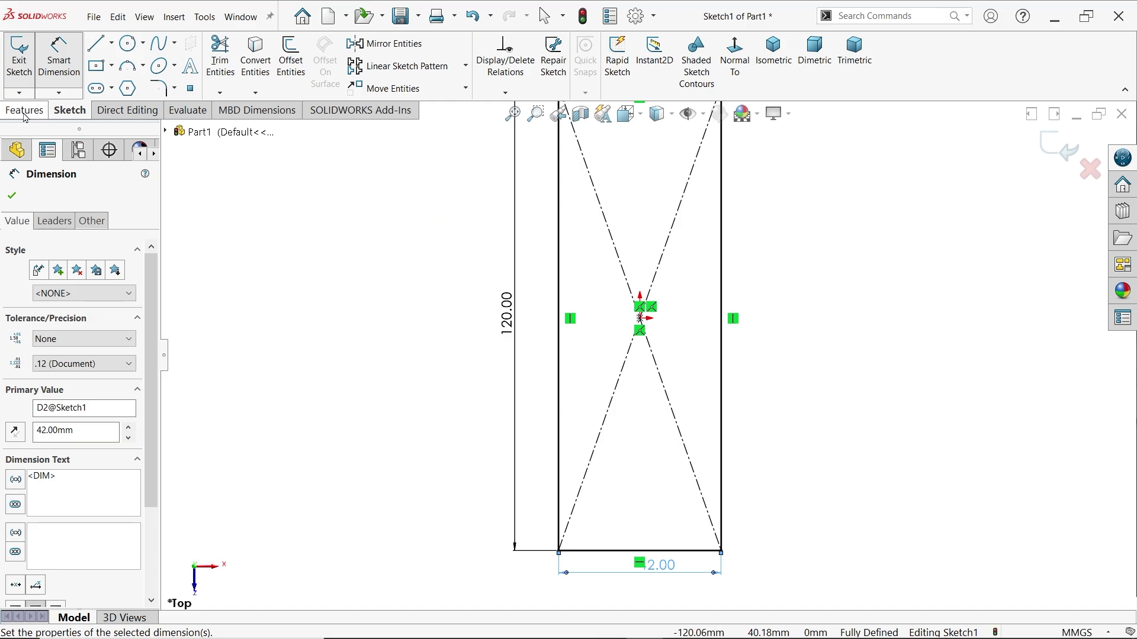
left_click(25, 112)
Extrude the base rectangle 10 mm blind from the sketch plane
left_click(28, 56)
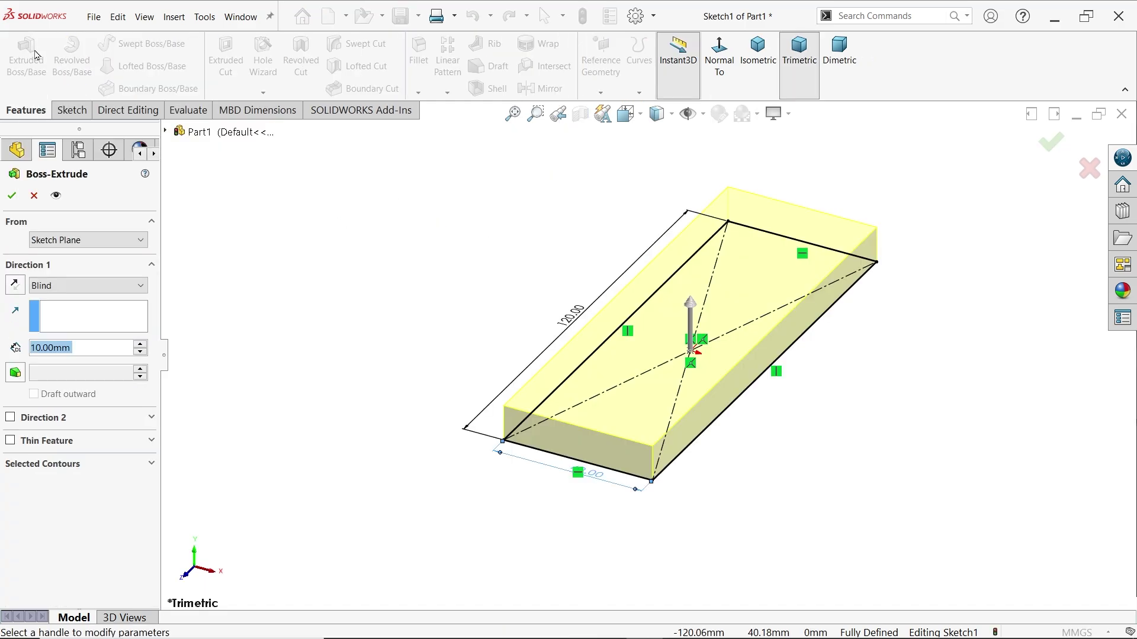
left_click(60, 240)
left_click(59, 241)
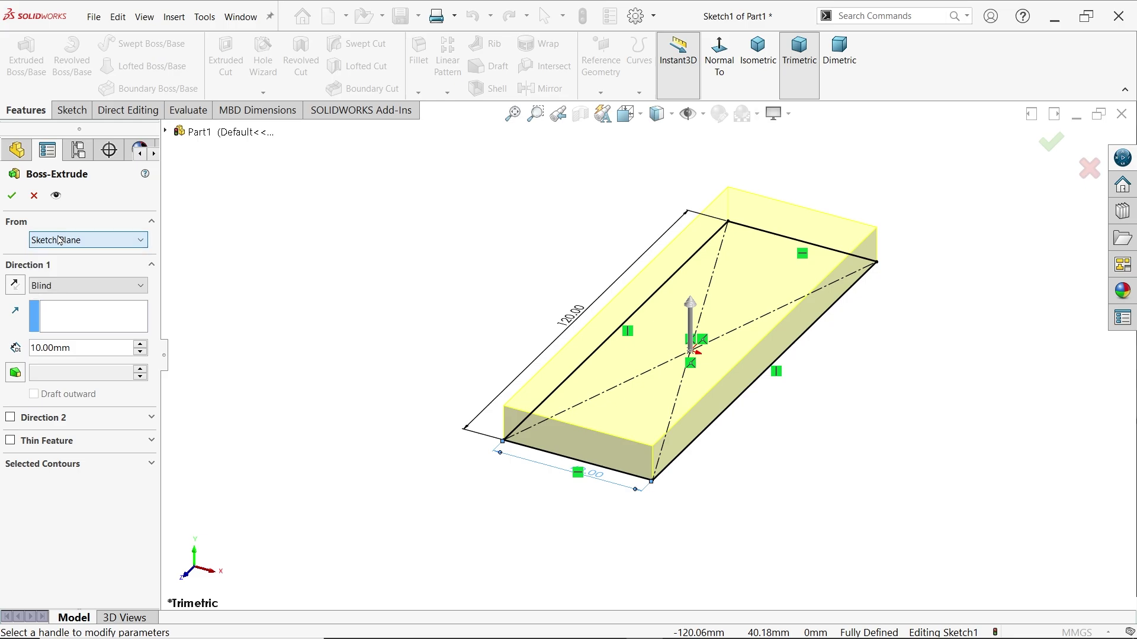
left_click(51, 287)
left_click(52, 292)
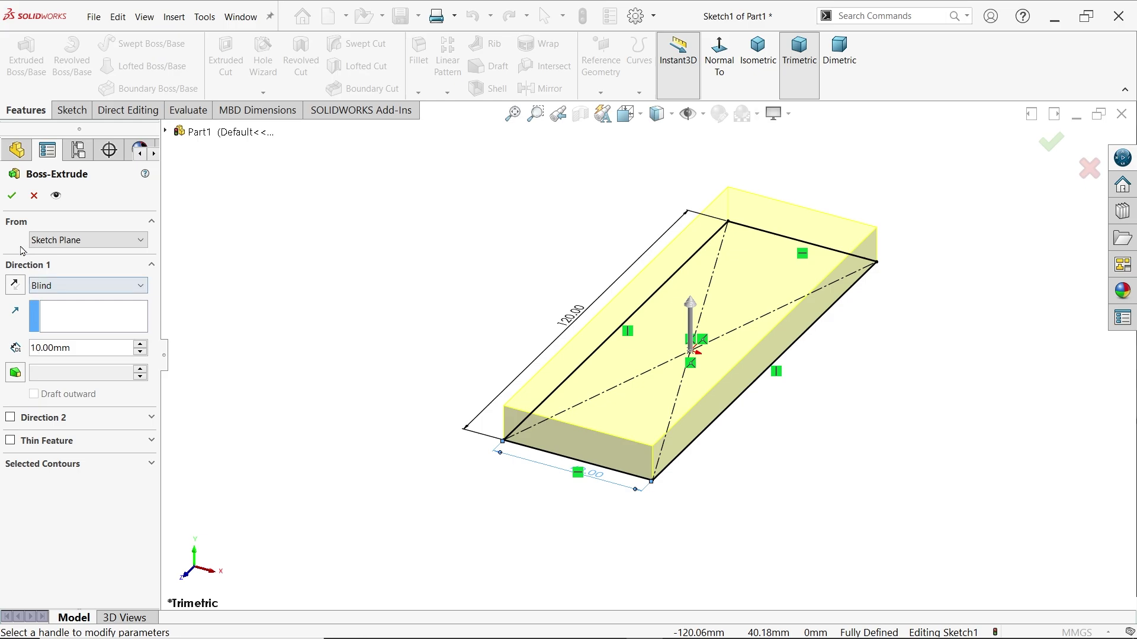
left_click(11, 196)
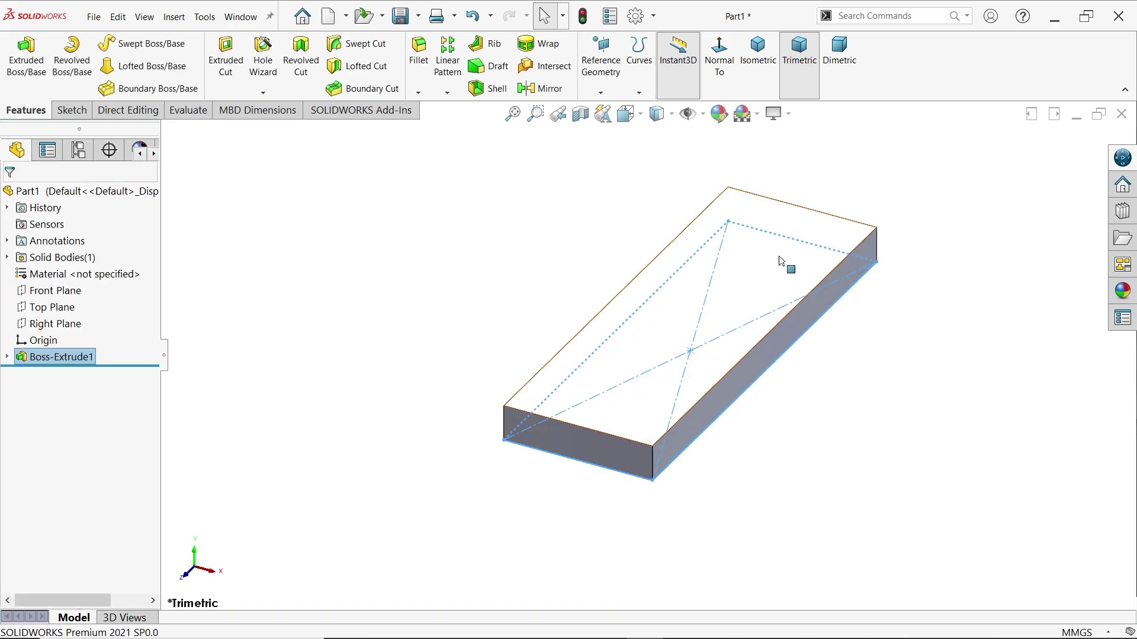
Toggle RealView Graphics and select a vertical corner edge of the plate
left_click(782, 114)
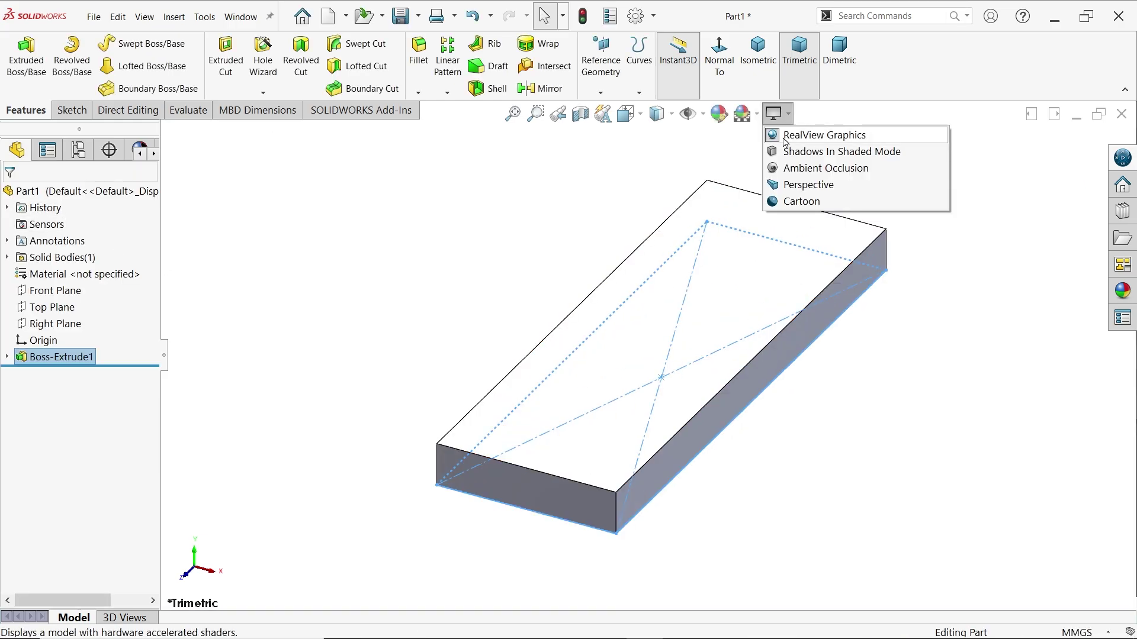
left_click(775, 135)
left_click(499, 227)
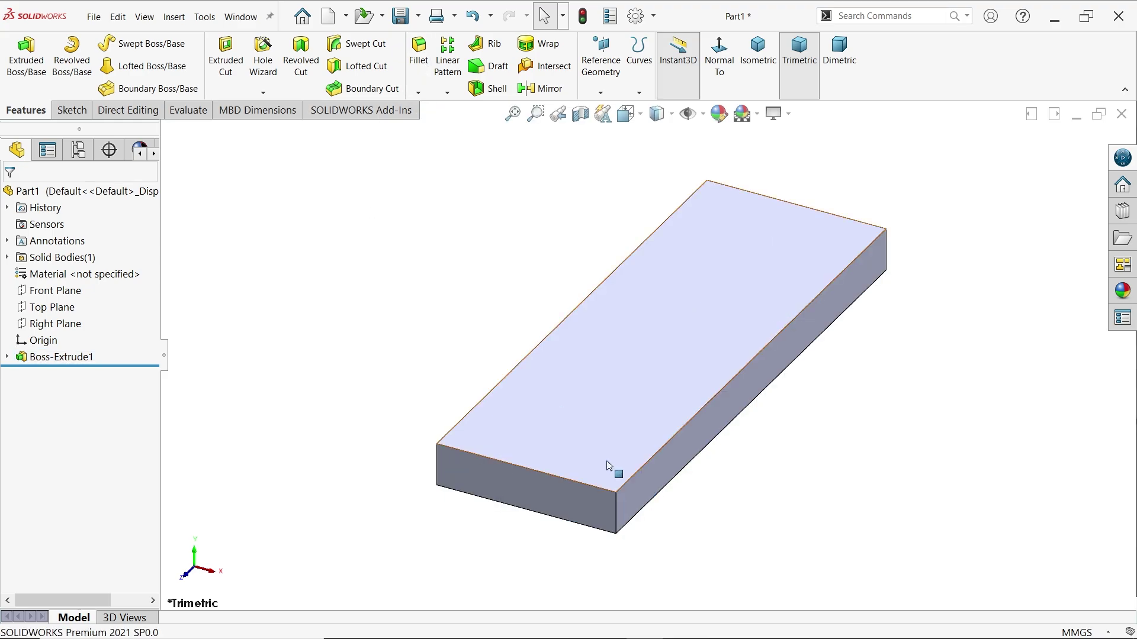
left_click(618, 509)
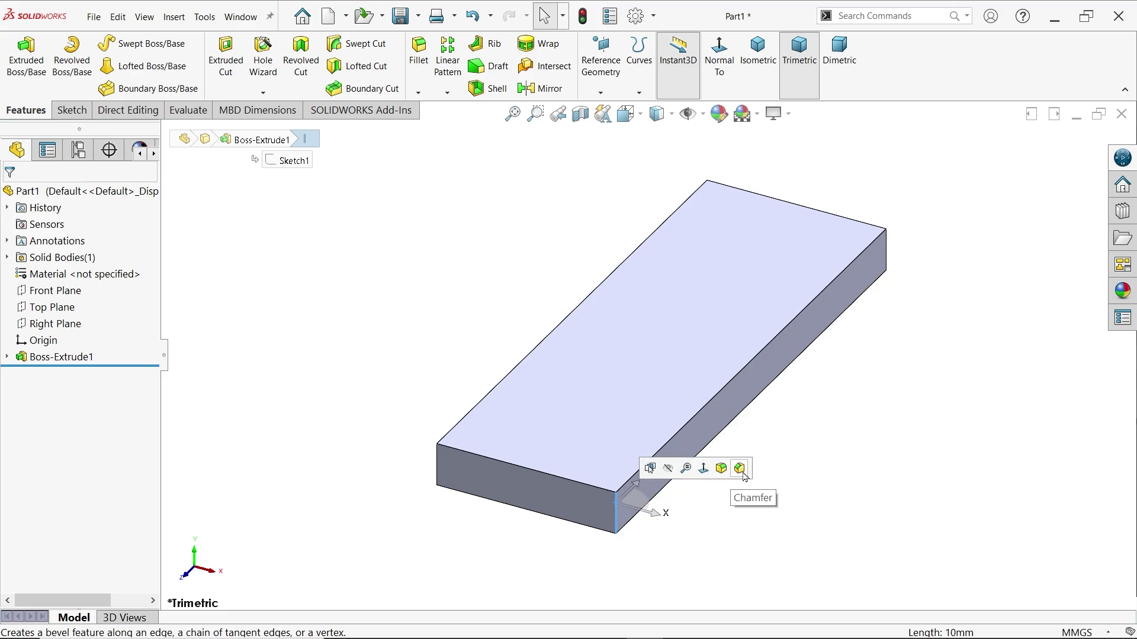
Apply a 6 mm fillet to all four vertical corner edges of the base plate
left_click(419, 54)
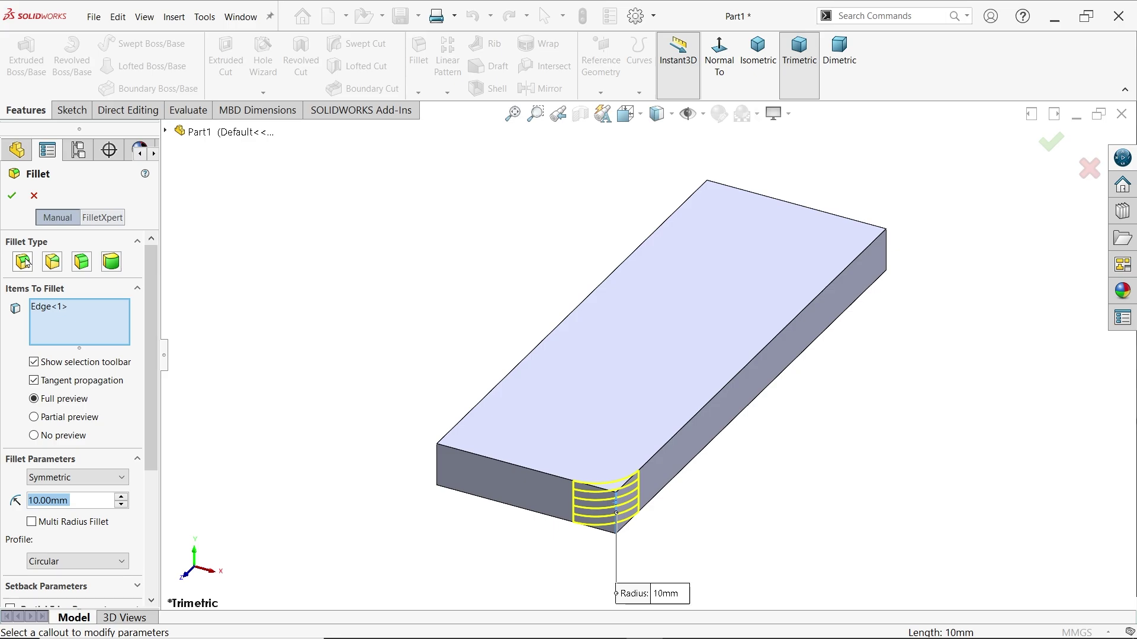
right_click(44, 312)
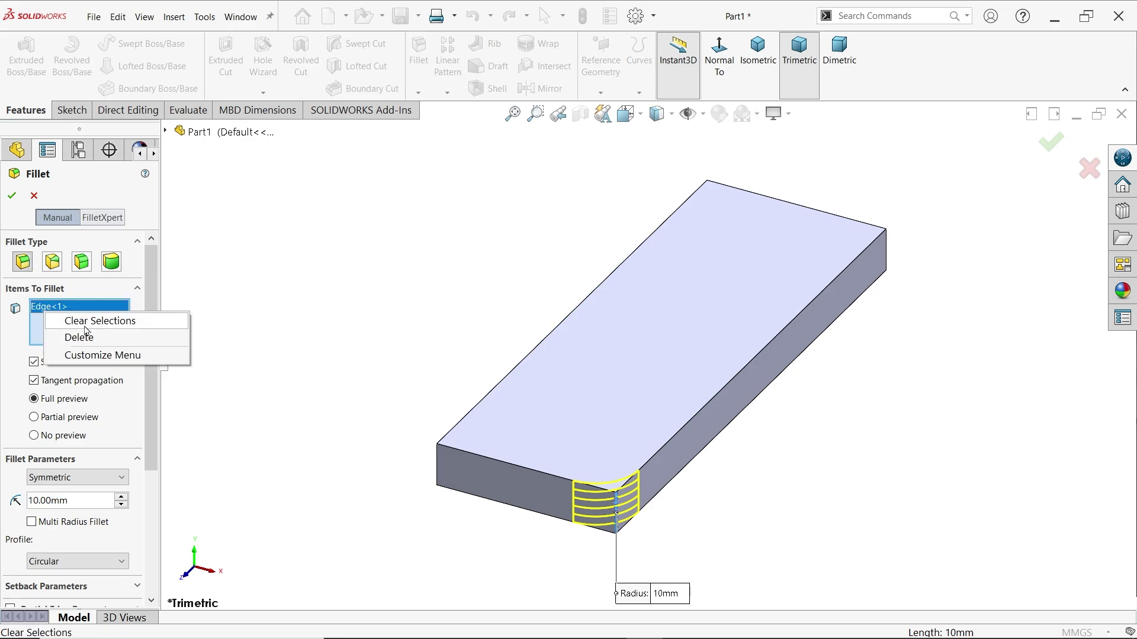
left_click(71, 318)
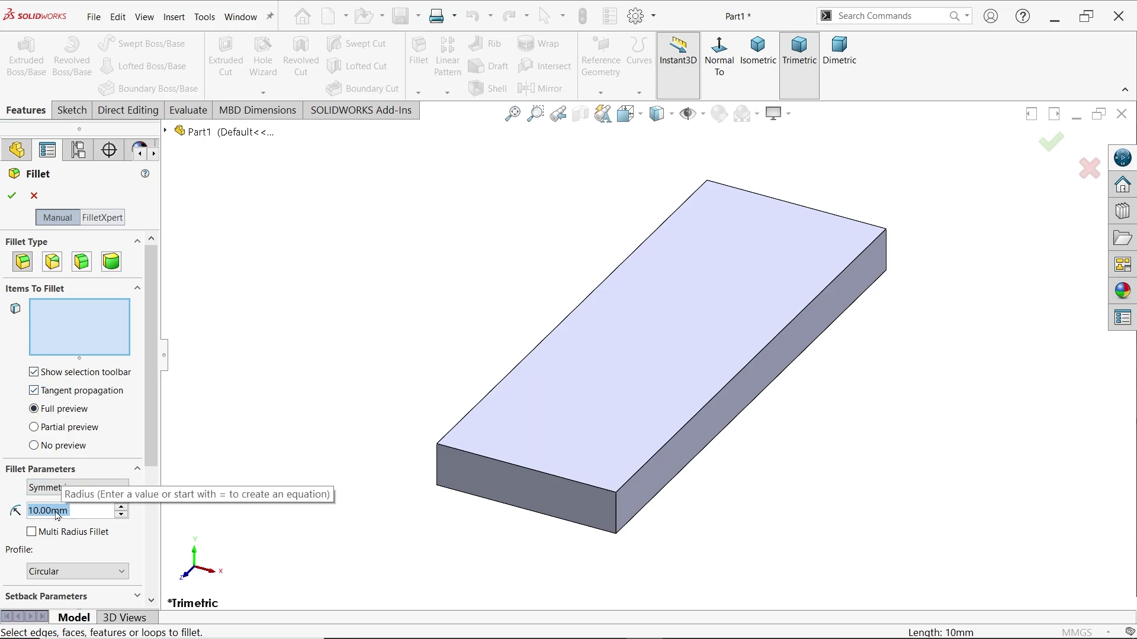
type("6")
key("Return")
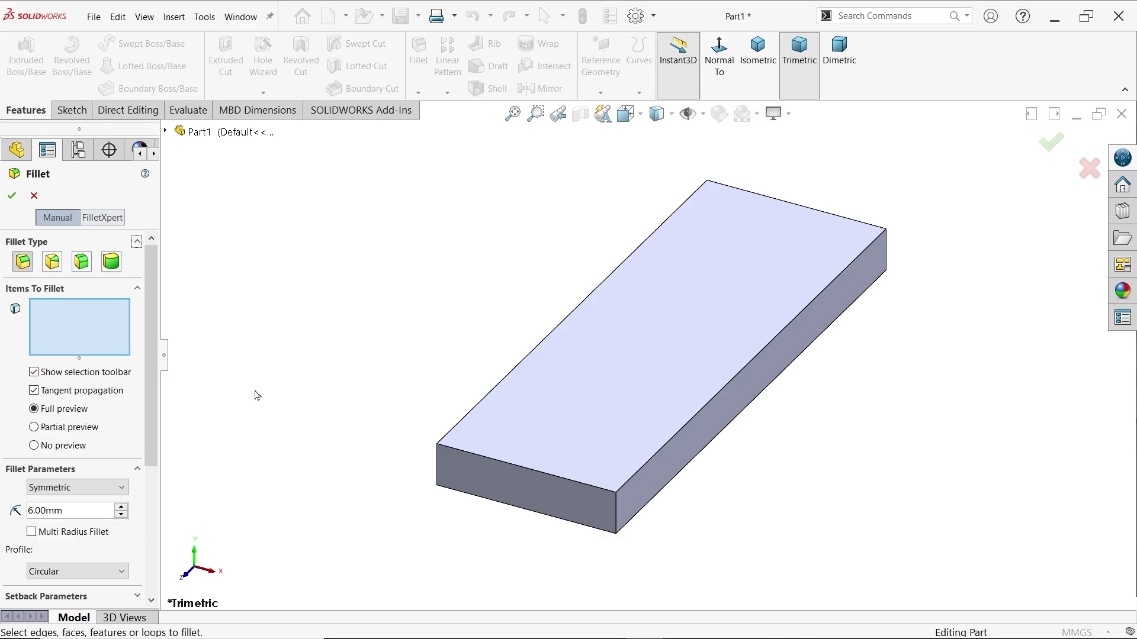
left_click(616, 521)
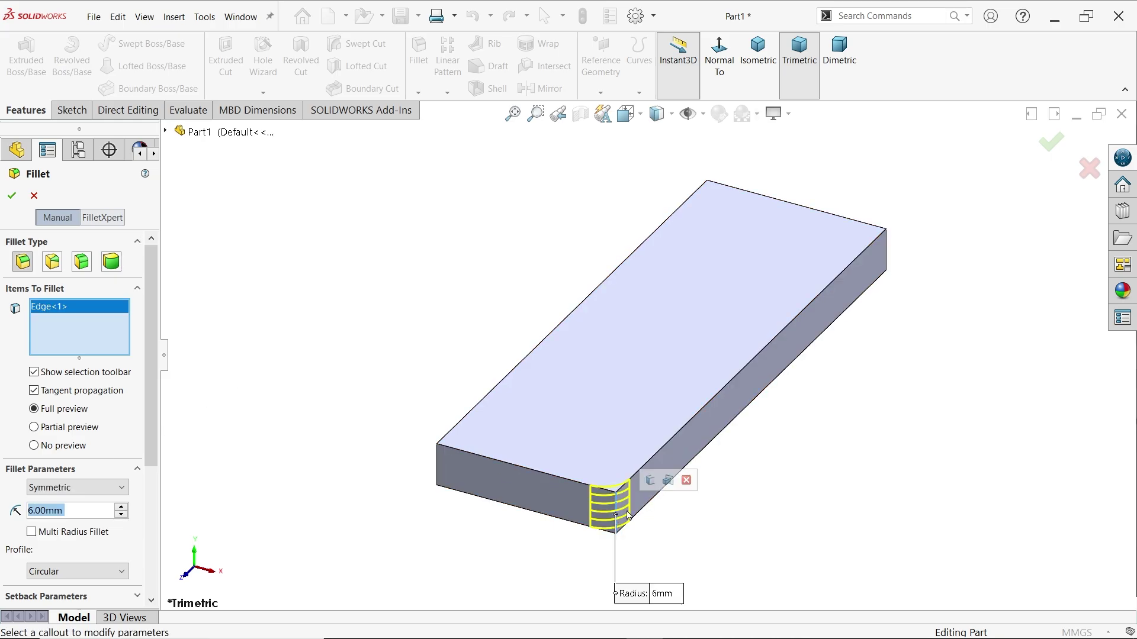
left_click(650, 483)
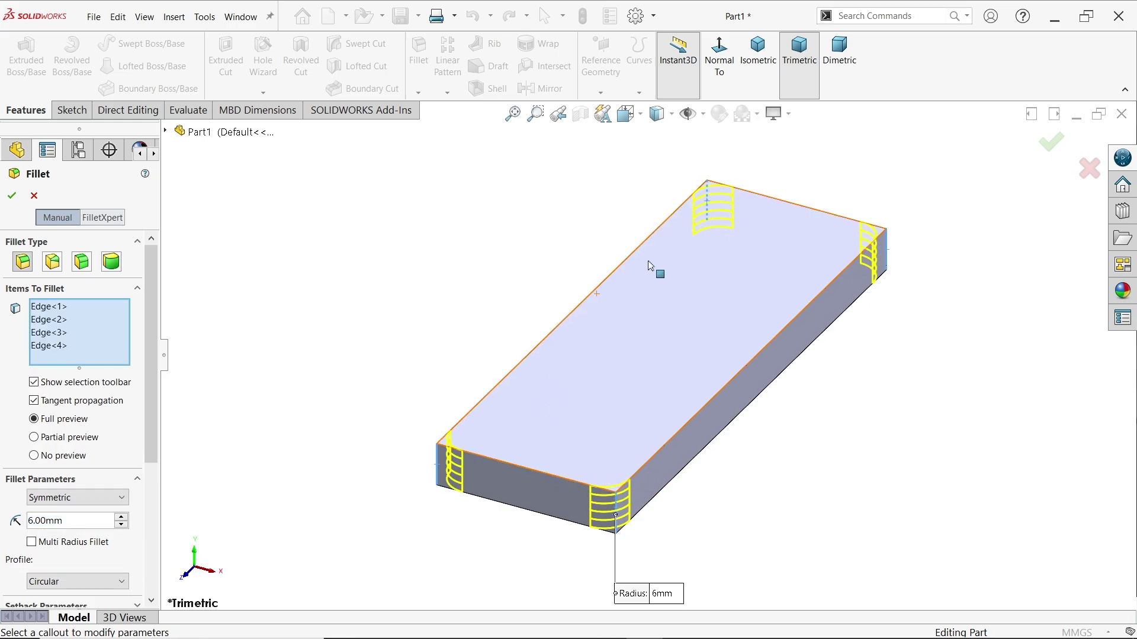
left_click(13, 196)
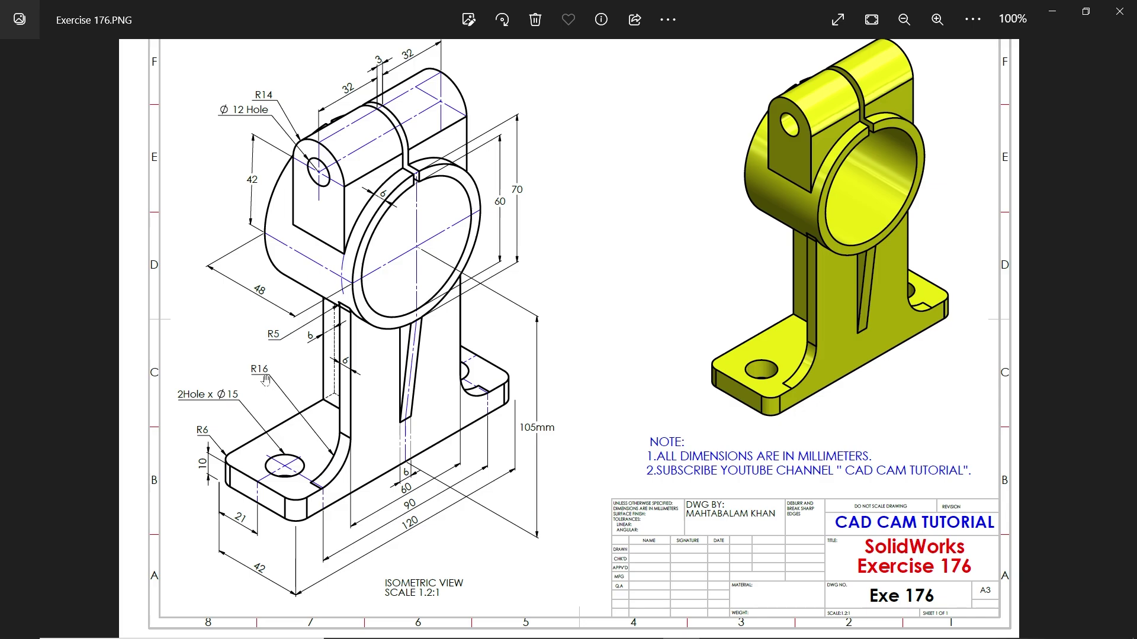
left_click(1053, 11)
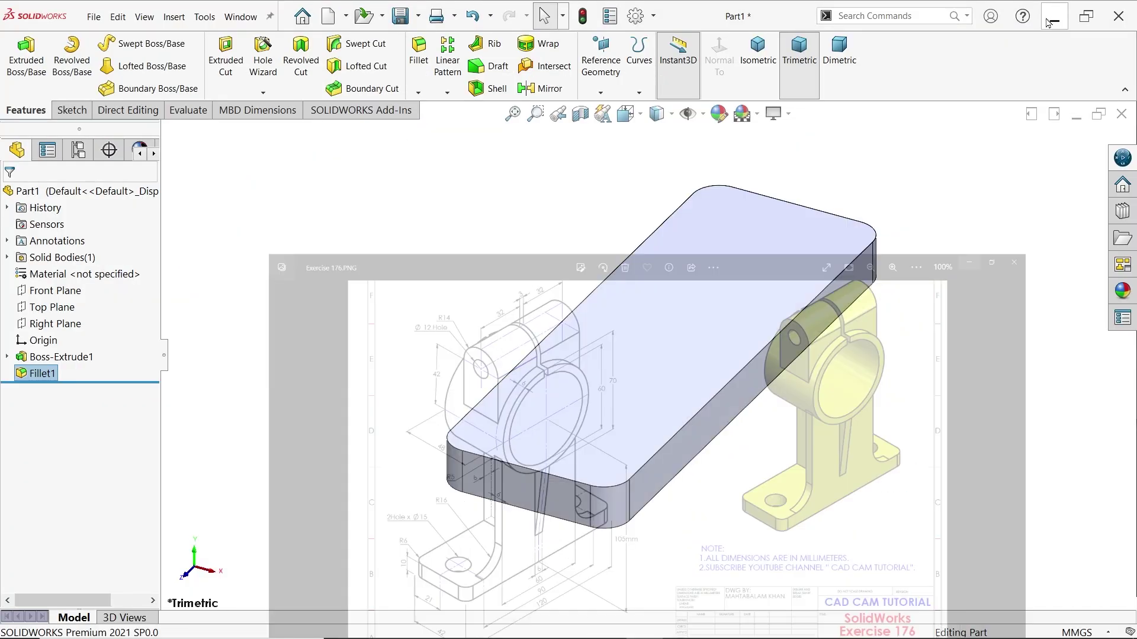
left_click(736, 394)
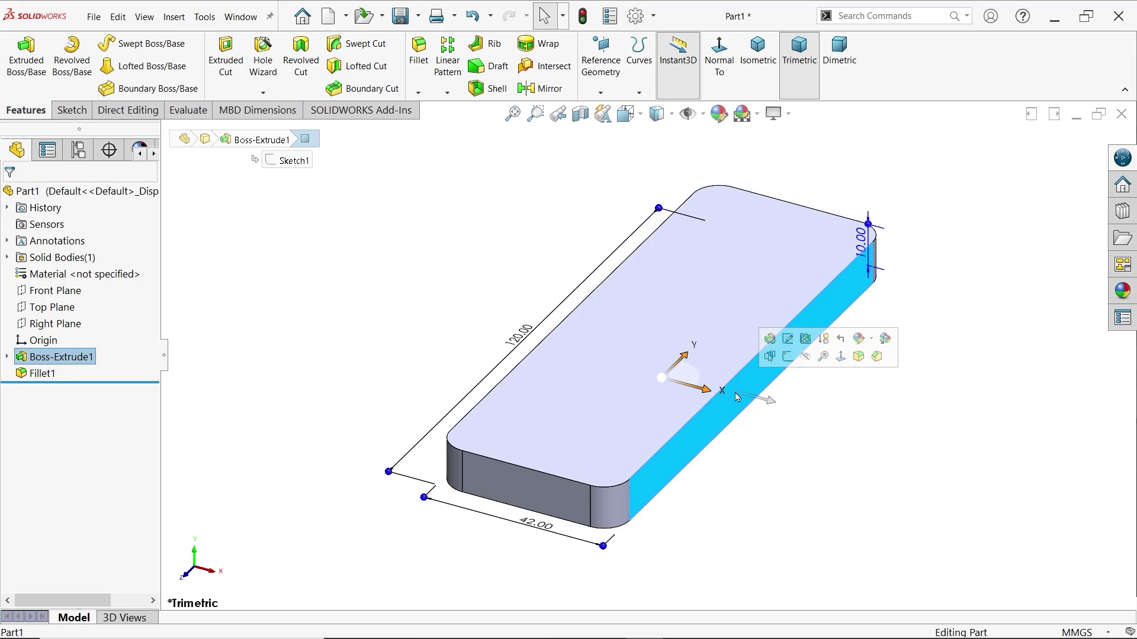
Sketch a circle on the plate's side face with a 70 mm diameter
left_click(787, 365)
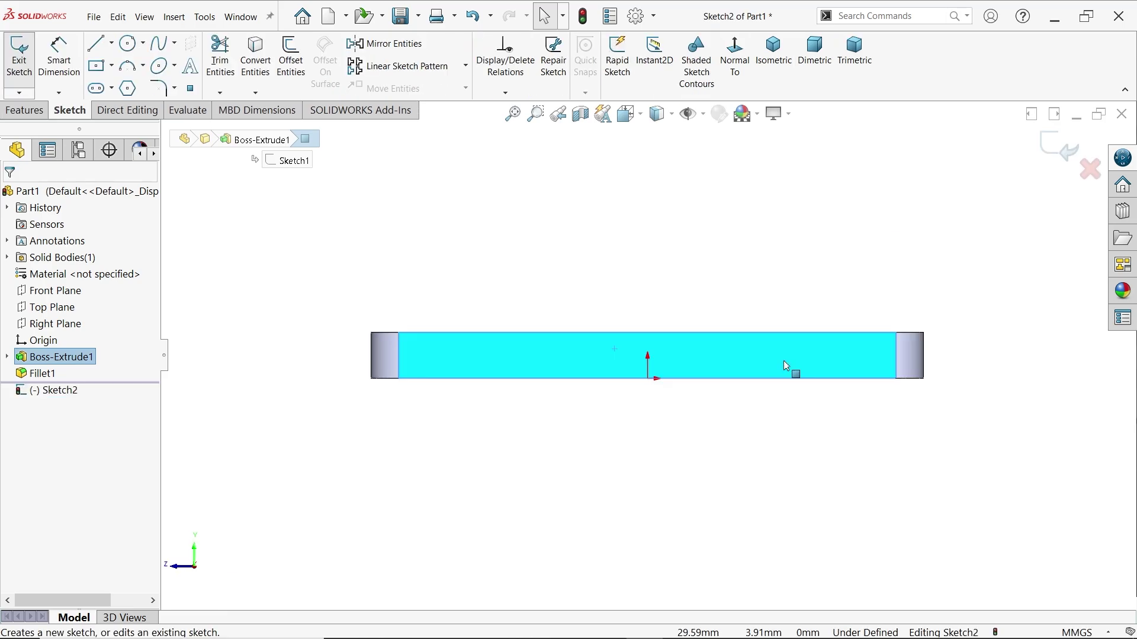
left_click(127, 42)
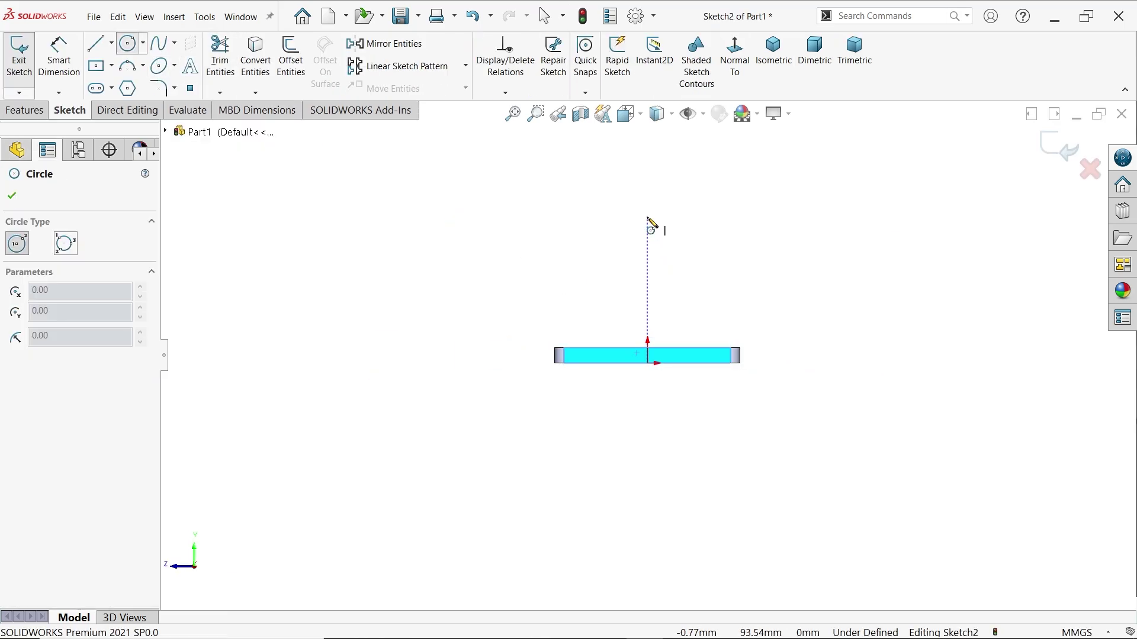
left_click_drag(648, 205, 695, 233)
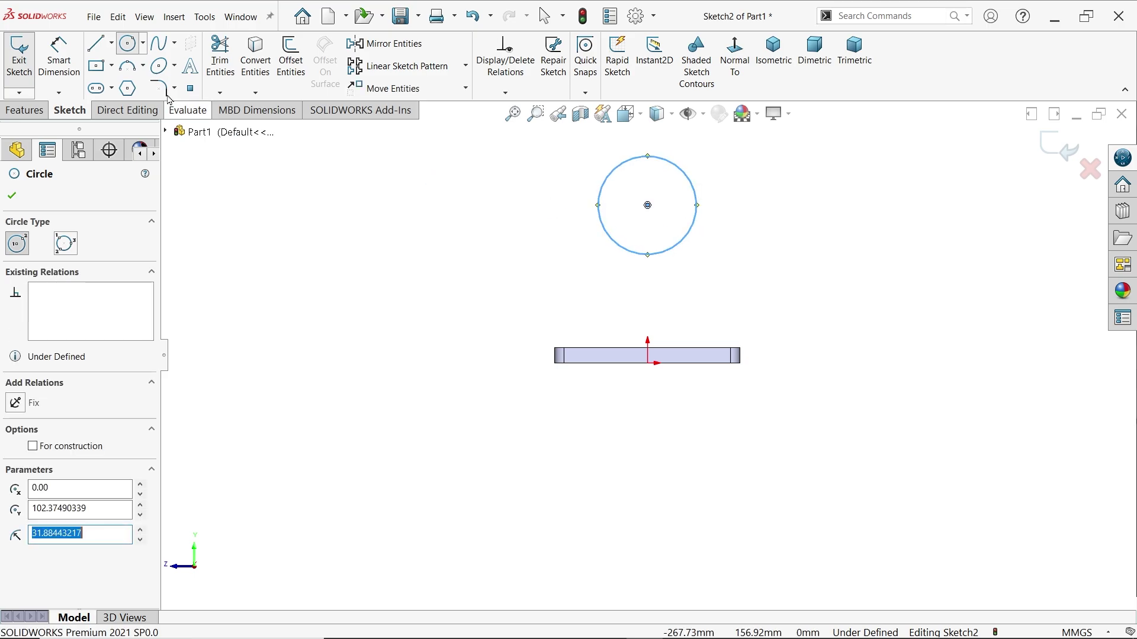
left_click(59, 66)
scroll(604, 171, "down", 2)
left_click(749, 258)
left_click(778, 259)
type("70")
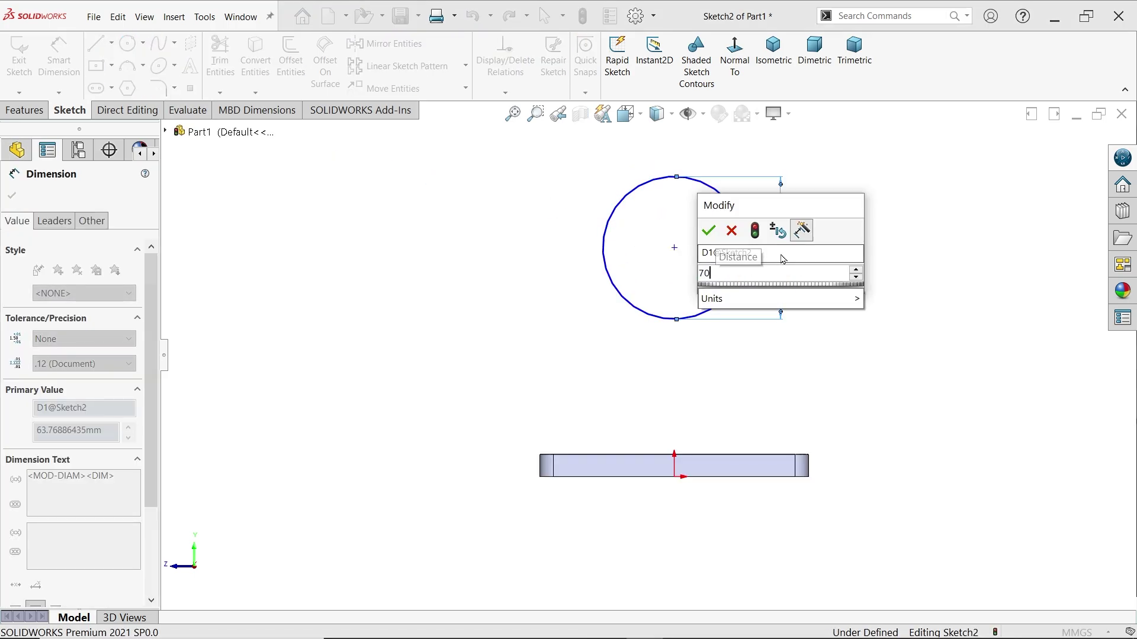
key("Return")
Place the circle's centre 105 mm above the origin
left_click(674, 247)
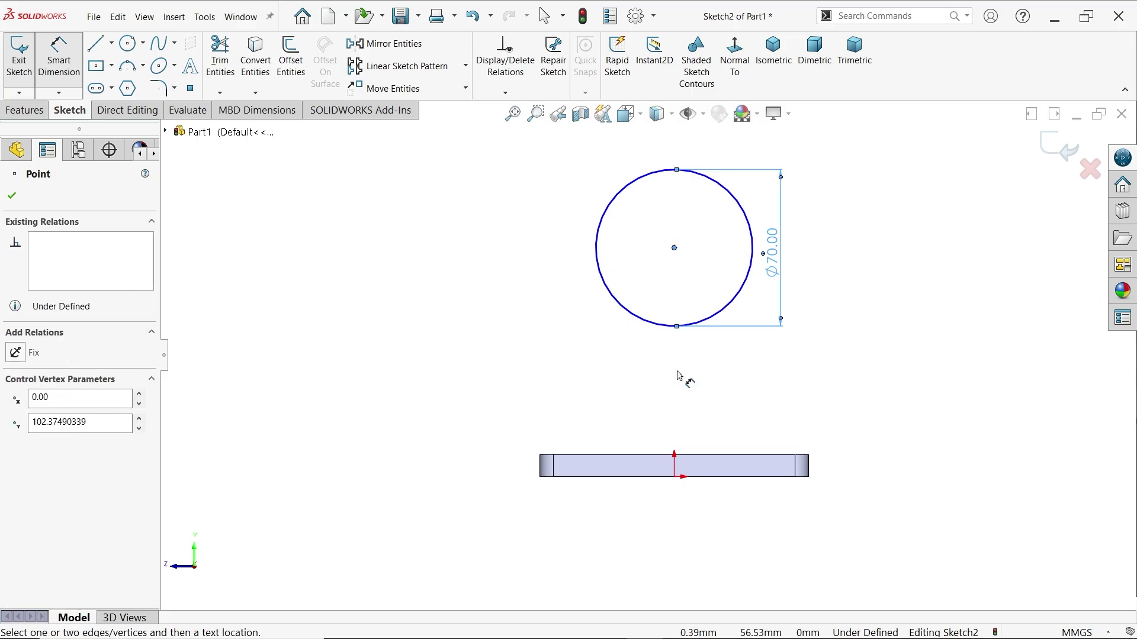
left_click(675, 477)
left_click(858, 378)
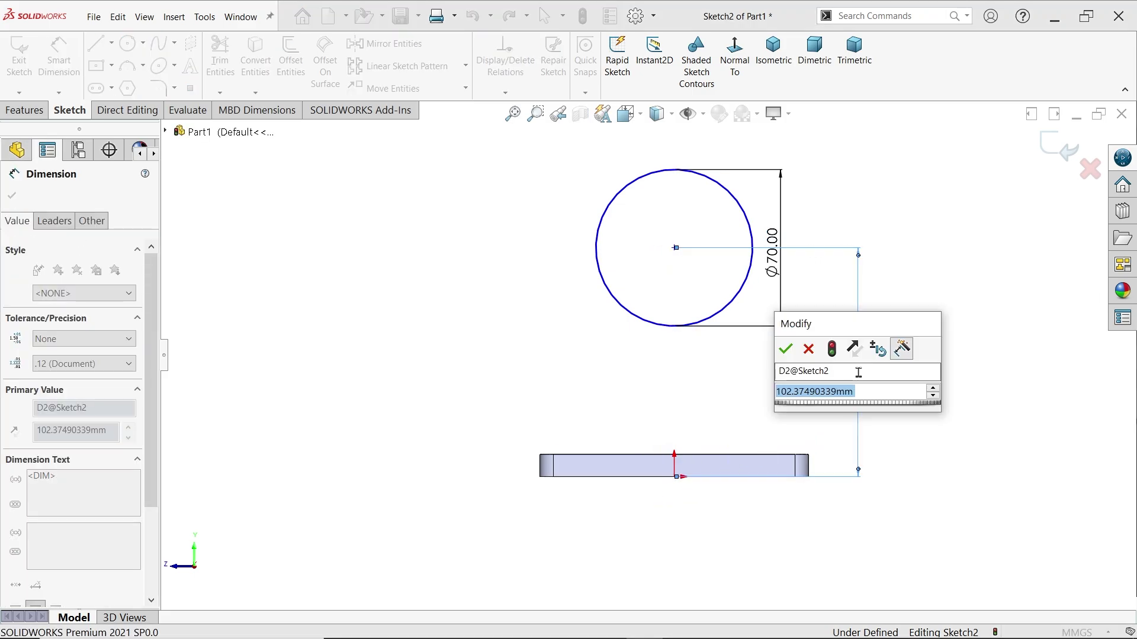
type("105")
key("Return")
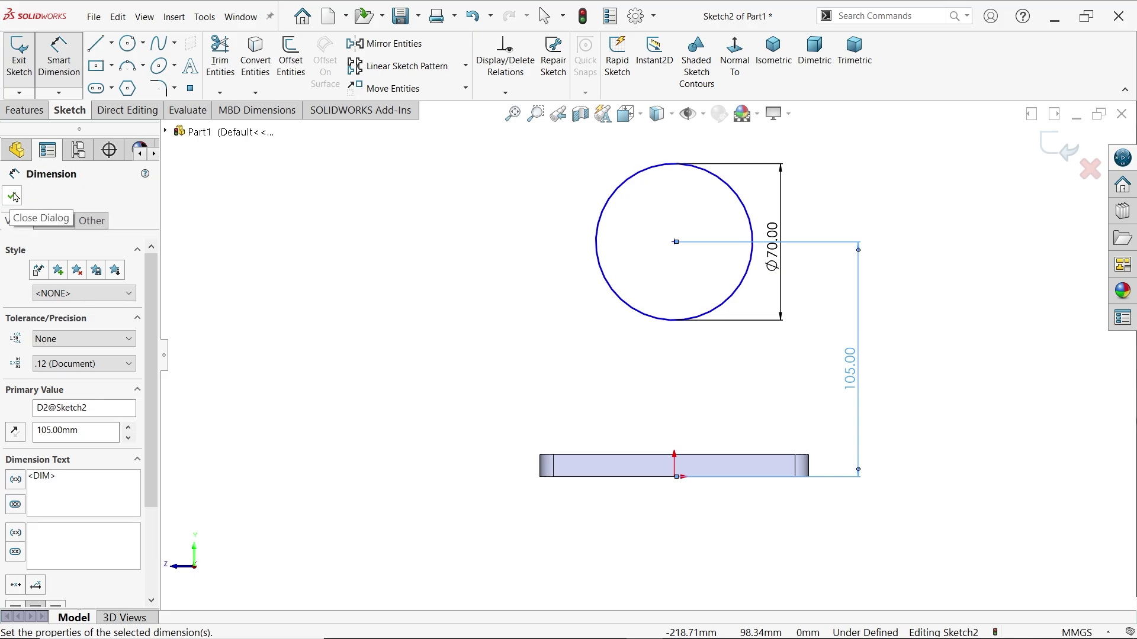
Draw a vertical line from the plate's top edge up to the circle
key("l")
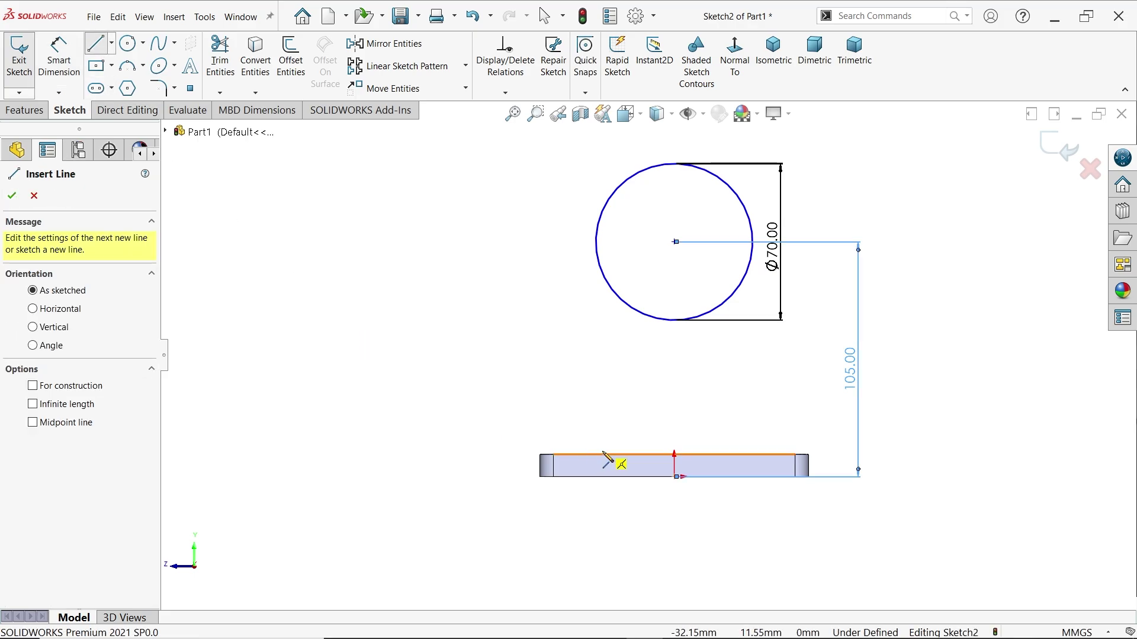
left_click(599, 455)
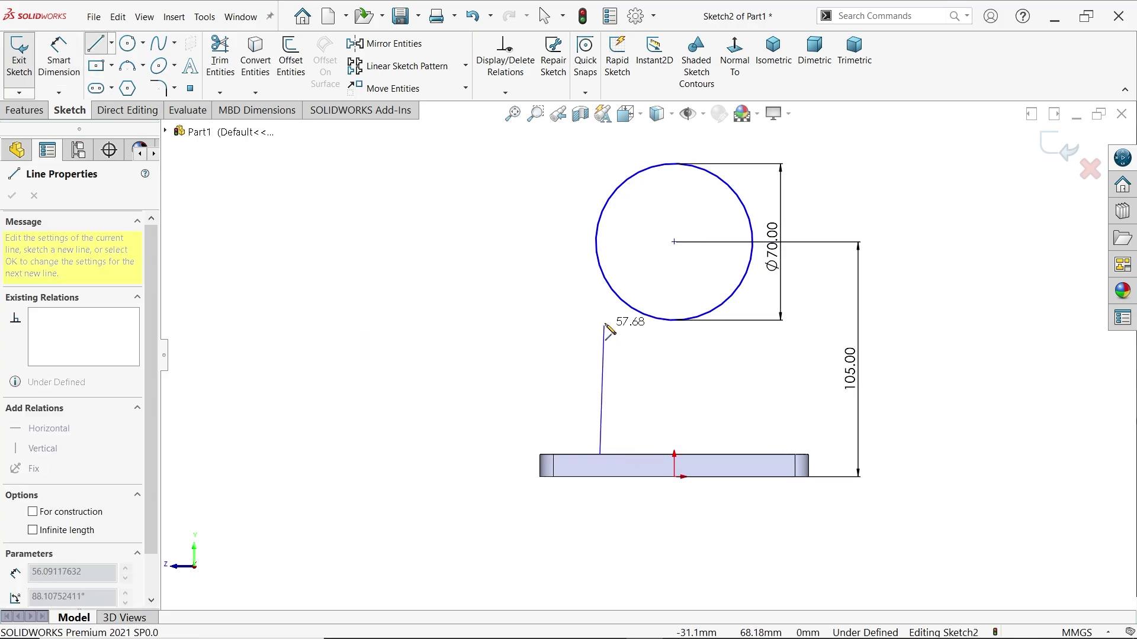
left_click(600, 268)
right_click(602, 270)
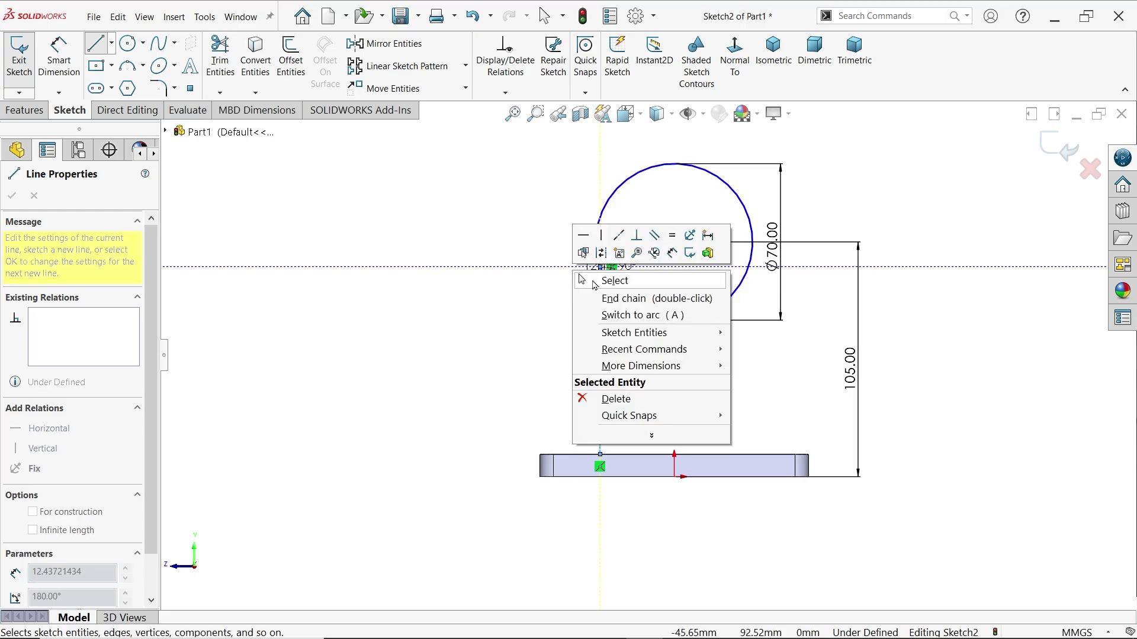
left_click(630, 283)
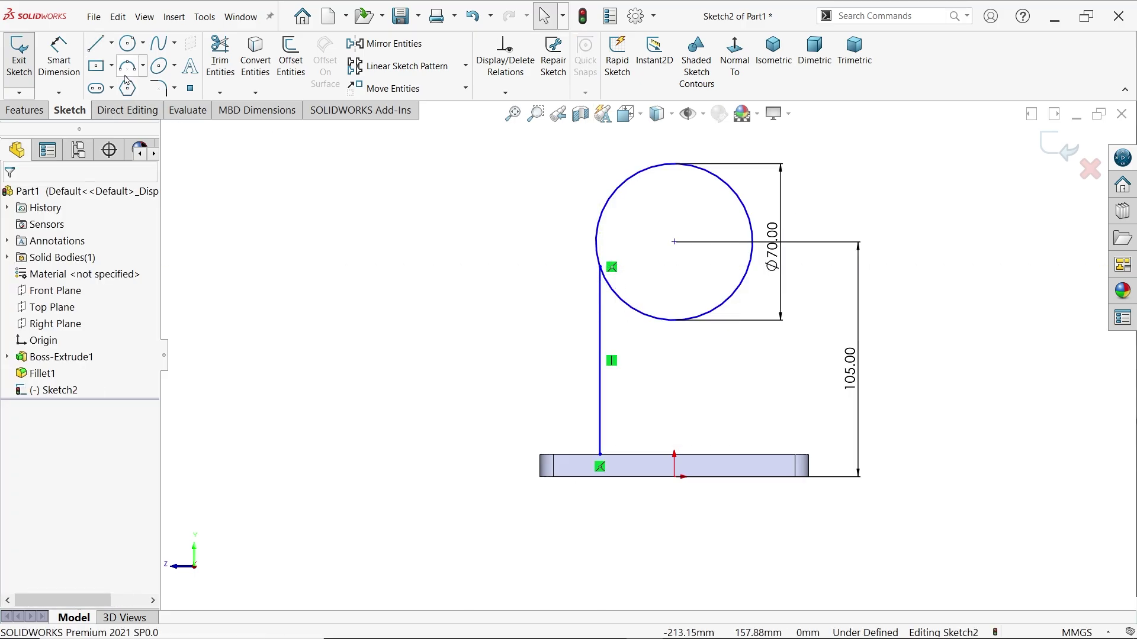
Add a centreline from the origin to the circle centre and mirror the line across it
left_click(112, 44)
left_click(124, 79)
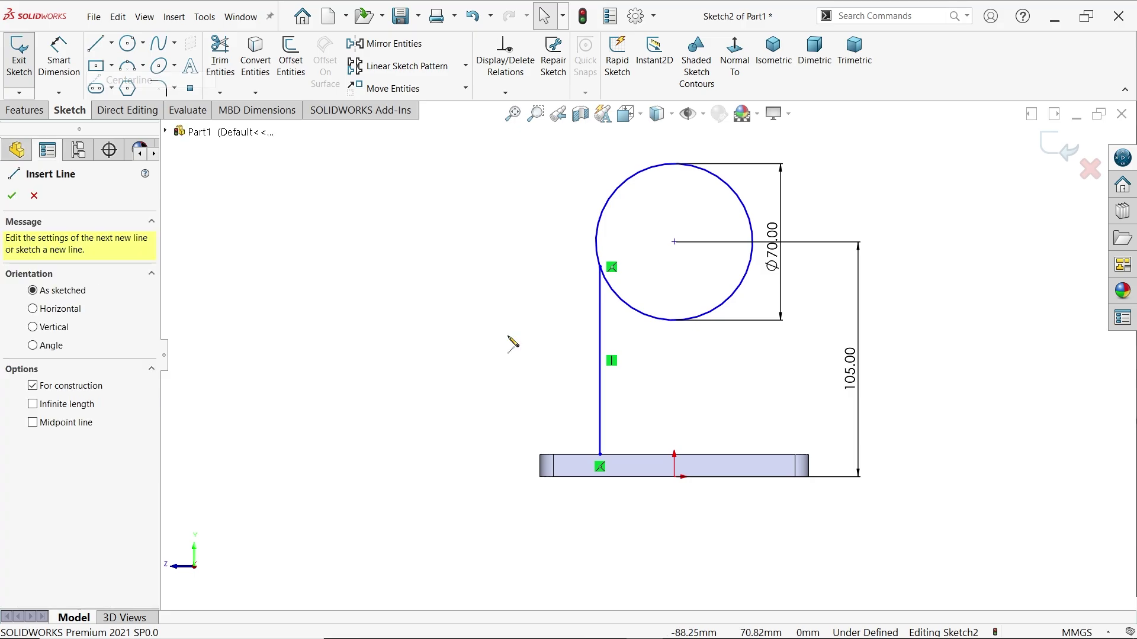
left_click(674, 477)
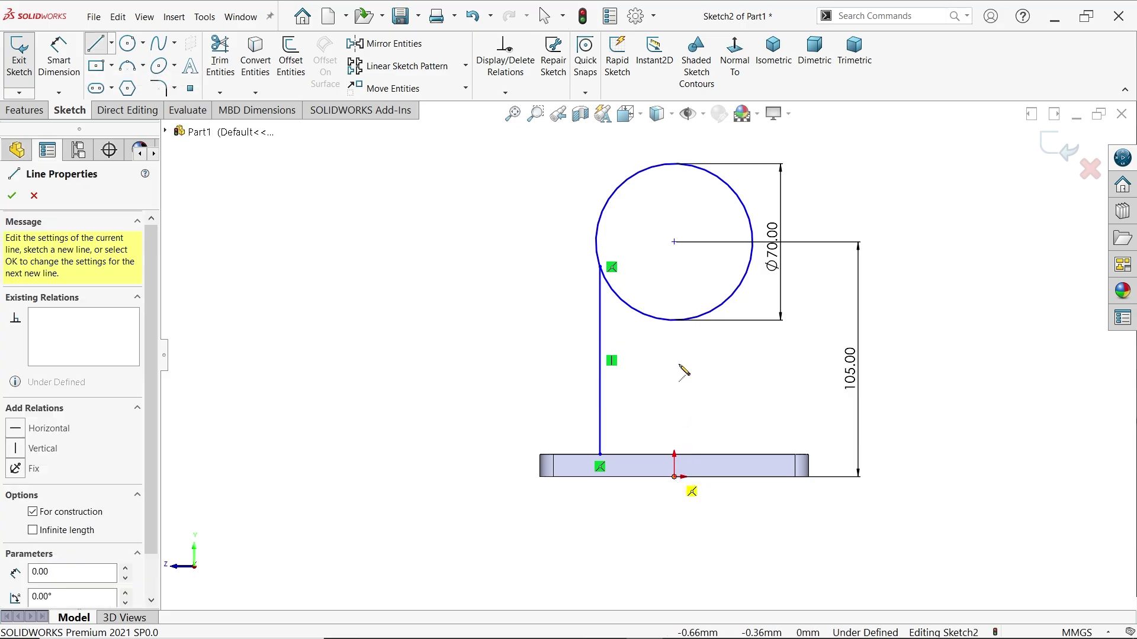
left_click(675, 242)
right_click(730, 368)
left_click(733, 376)
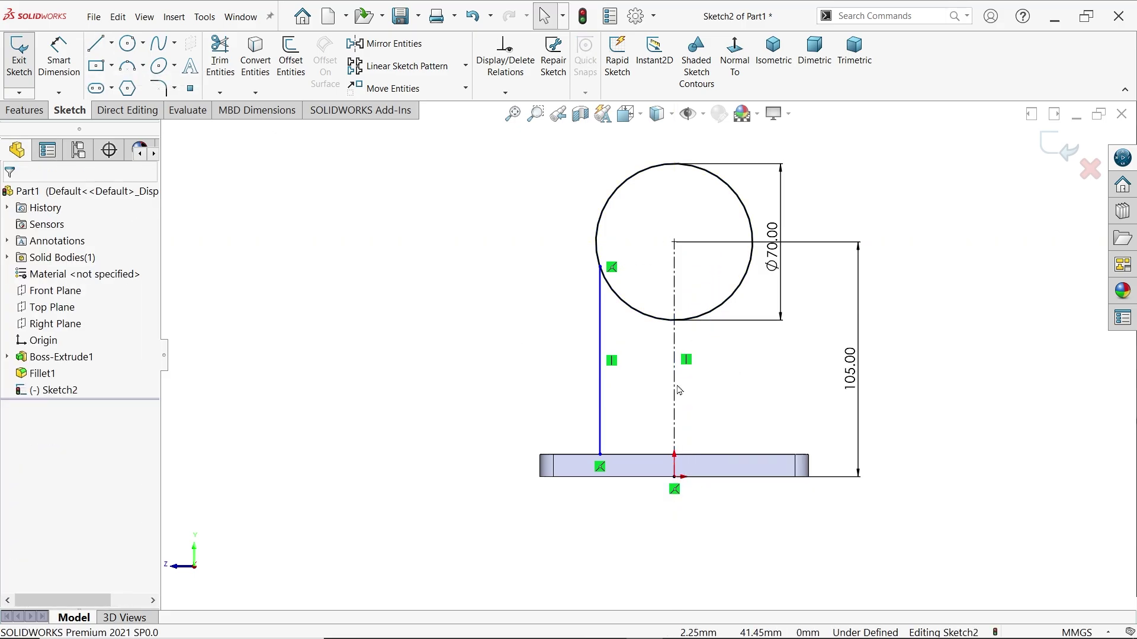
left_click(676, 389)
left_click(714, 412)
mouse_move(568, 377)
left_mouse_down()
mouse_move(717, 413)
mouse_move(581, 407)
left_mouse_up()
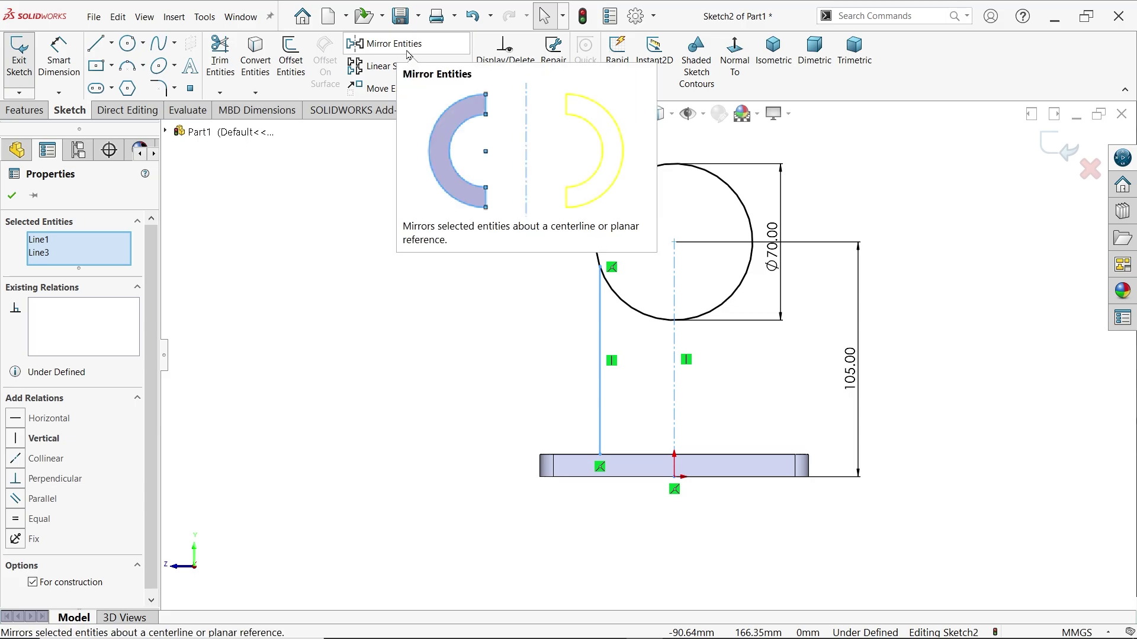
left_click(385, 44)
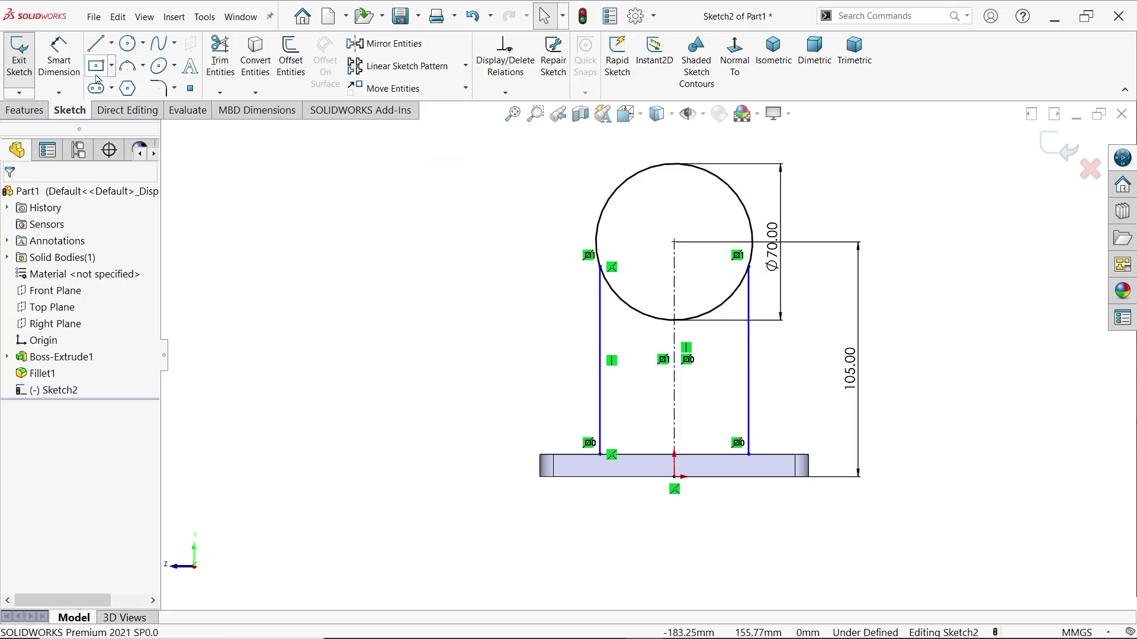
Dimension the two web lines 60 mm apart
left_click(59, 56)
left_click(599, 405)
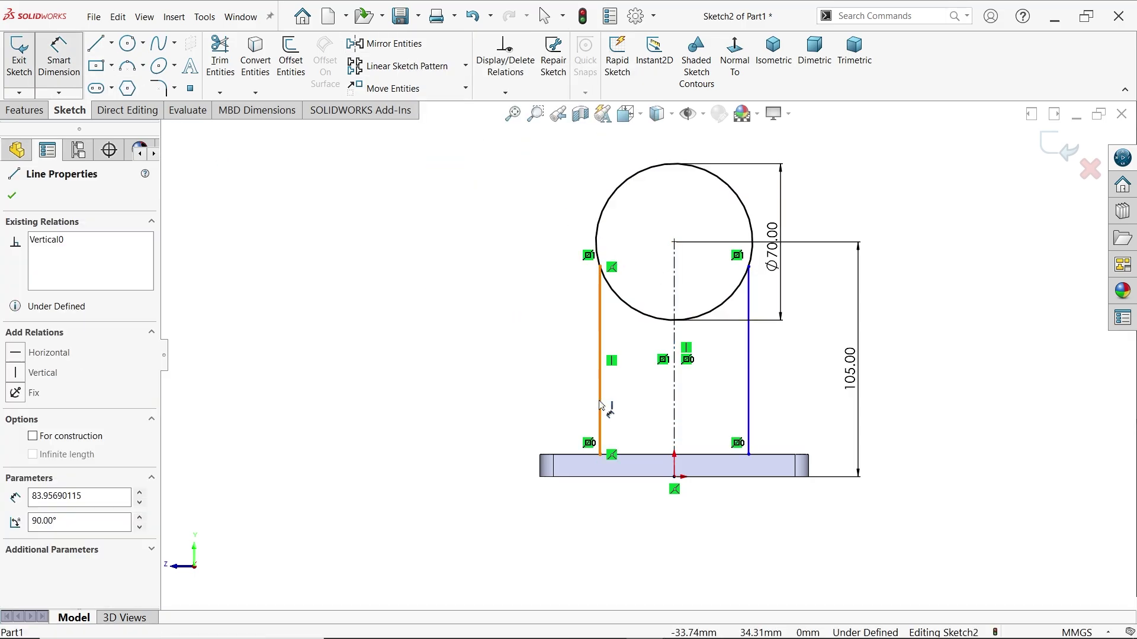
left_click(748, 379)
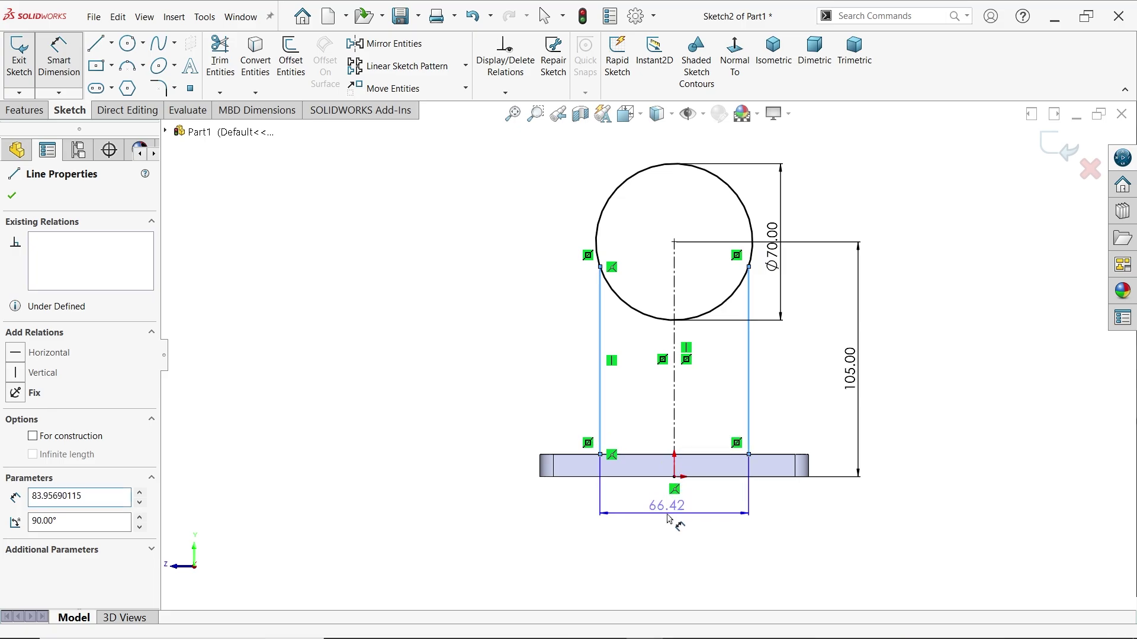
left_click(669, 508)
type("60")
key("Return")
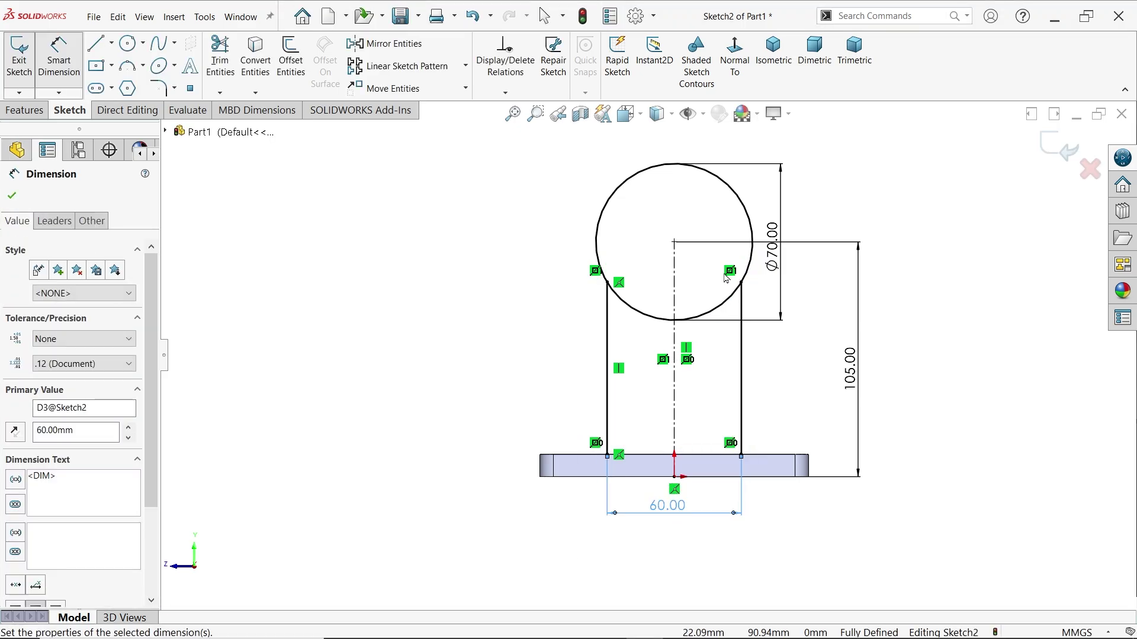
scroll(740, 261, "down", 1)
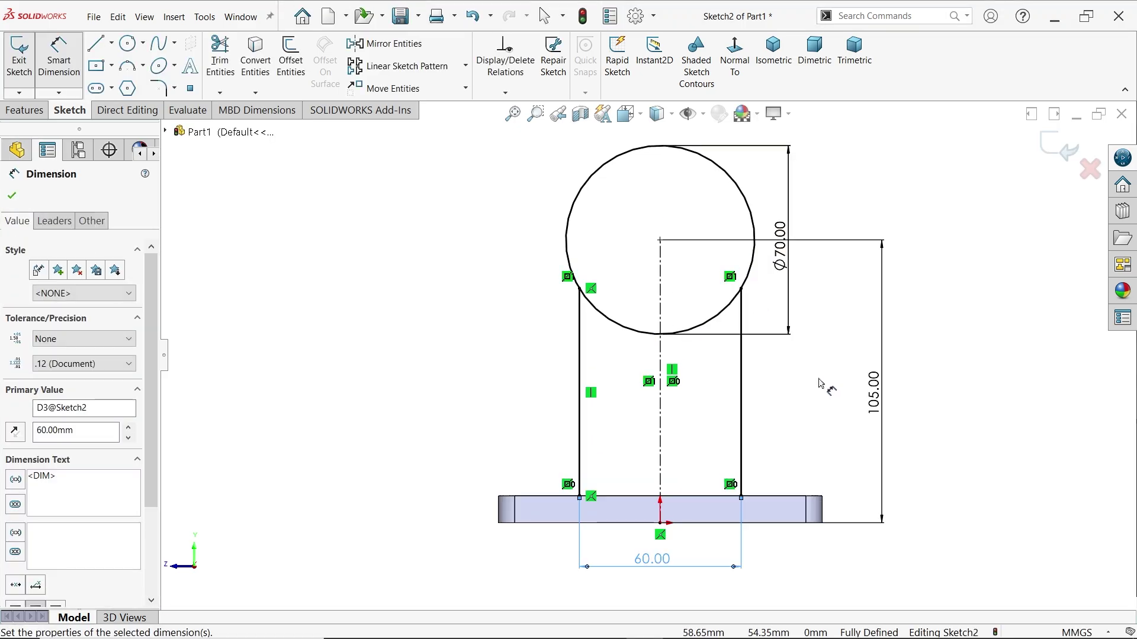
left_click(20, 110)
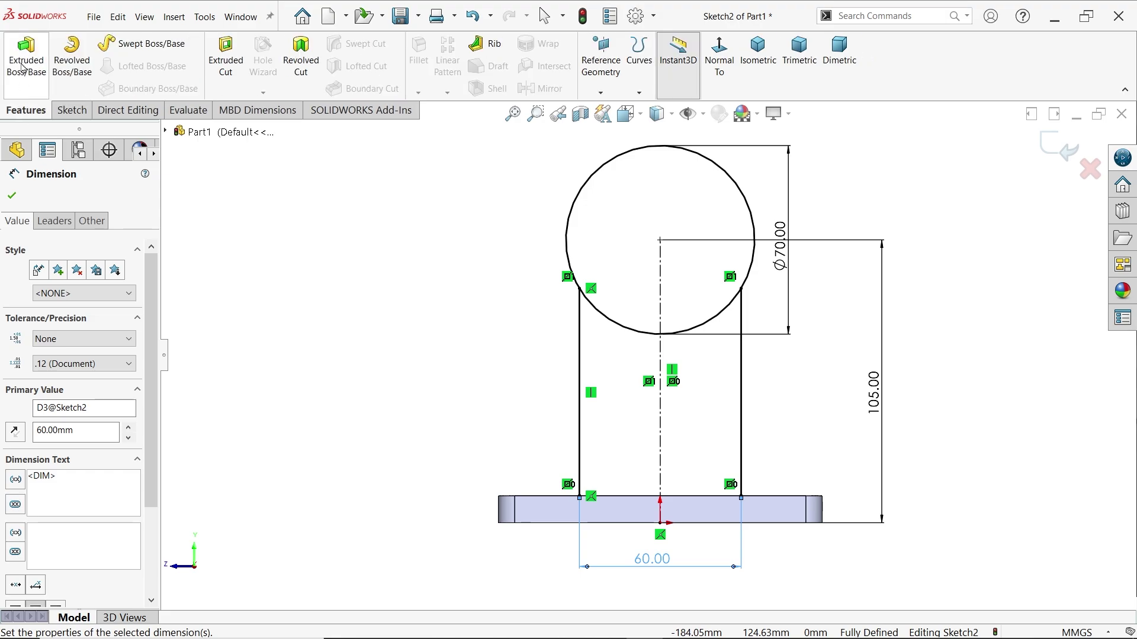
Start a boss extrusion of the Ø70 circle region with both directions enabled
left_click(26, 53)
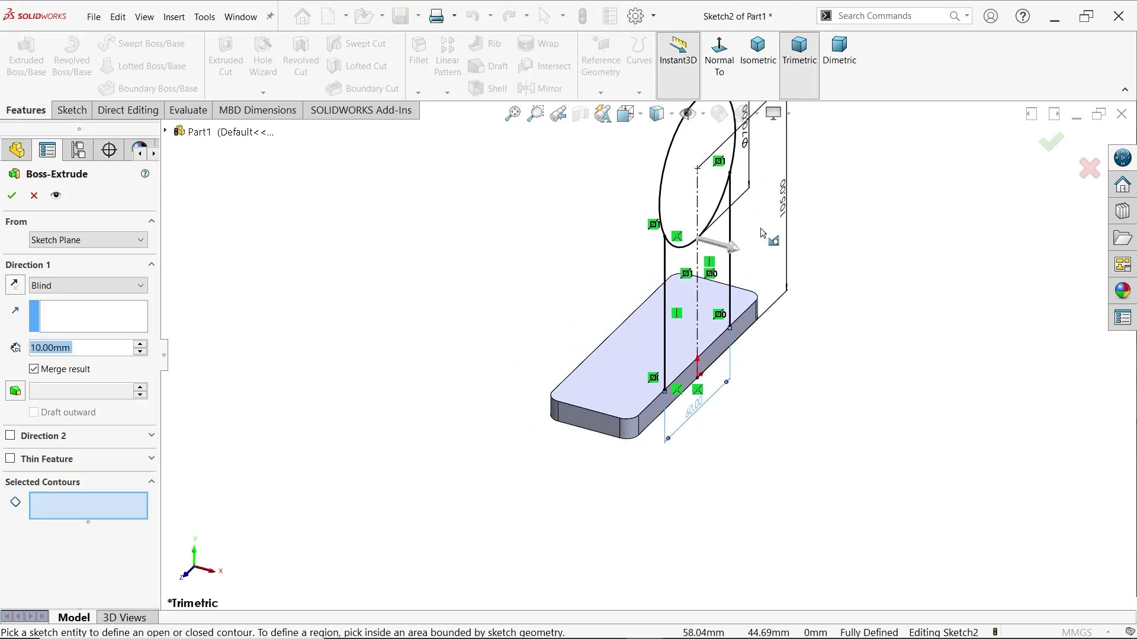
key("ctrl+7")
scroll(749, 305, "down", 3)
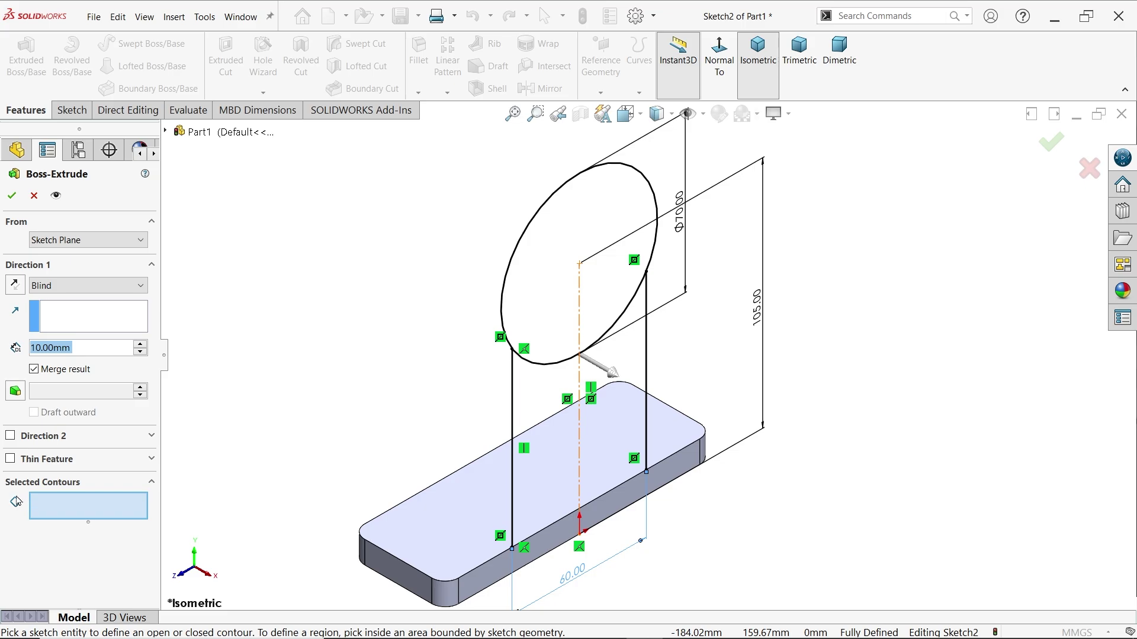
left_click(557, 299)
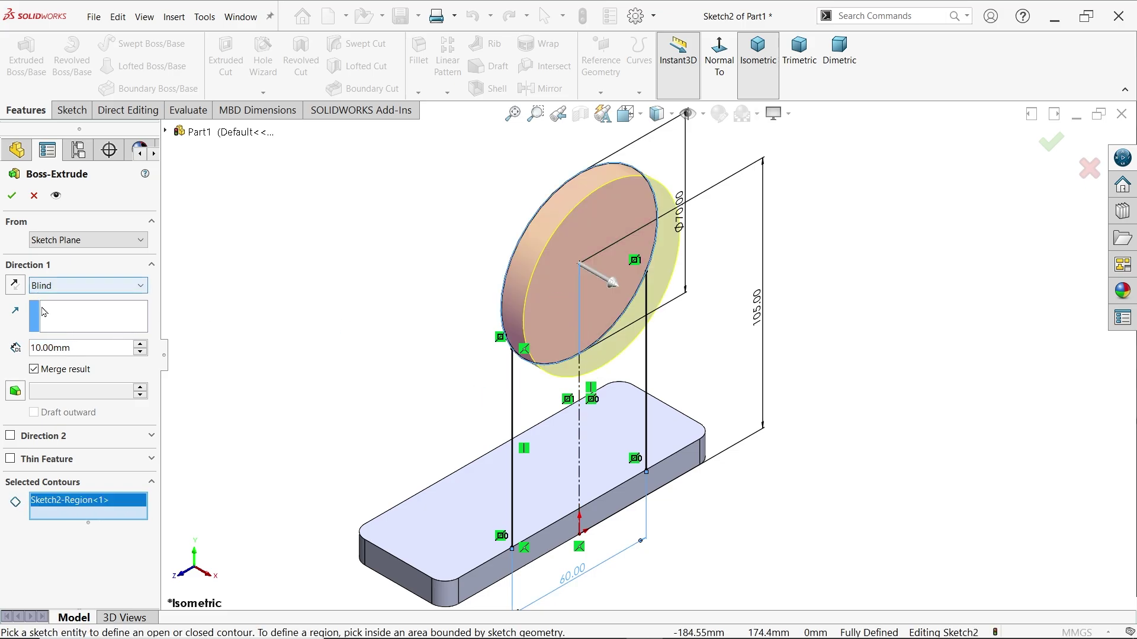
left_click(16, 436)
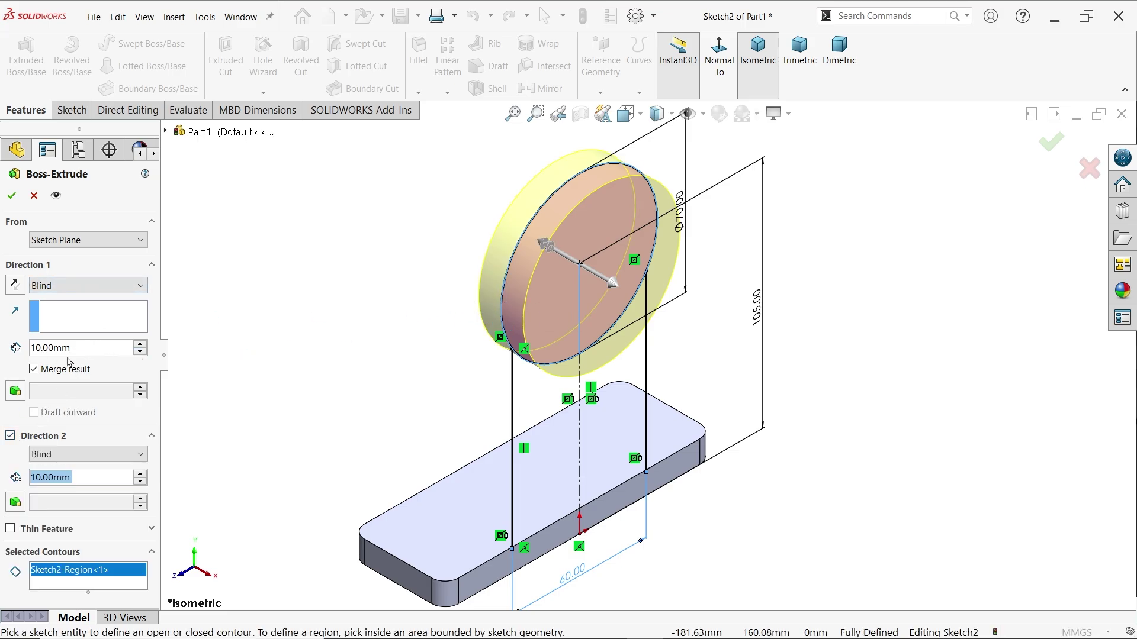
Set Direction 1 depth to 48-42 (6 mm) and Direction 2 to 42 mm, then accept
left_click(89, 349)
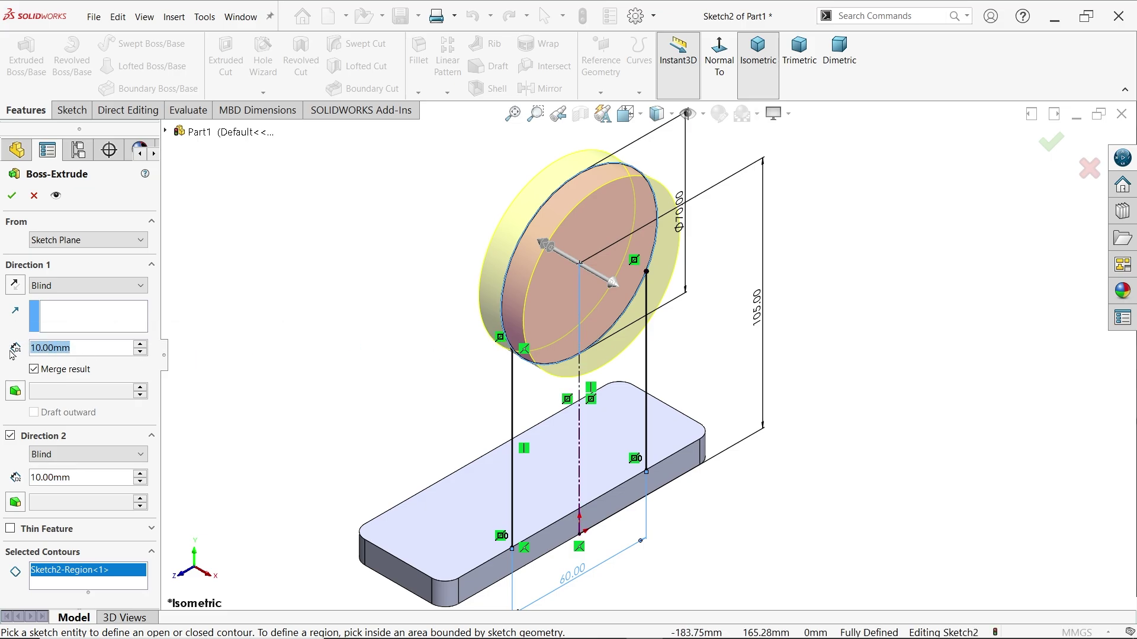
type("48-")
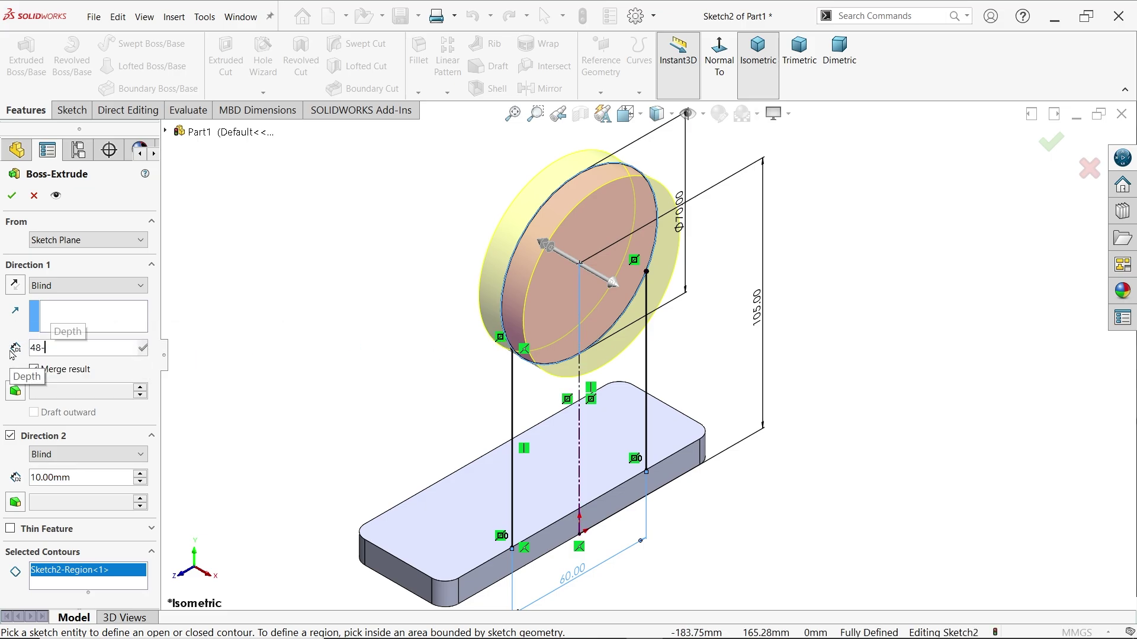
type("42")
key("Return")
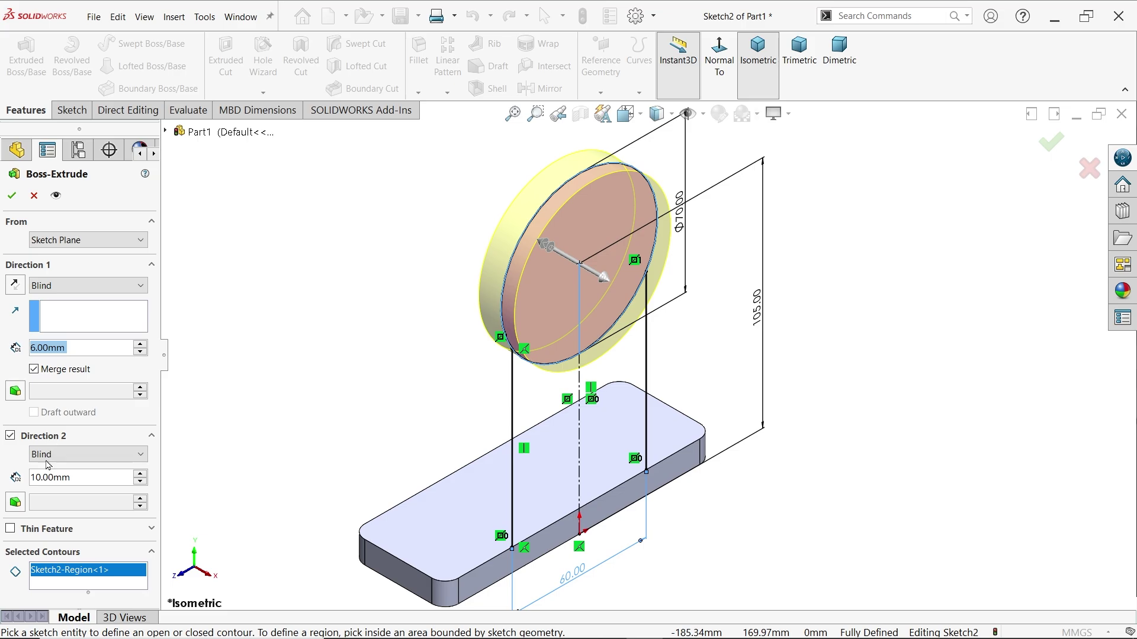
left_click_drag(61, 477, 16, 475)
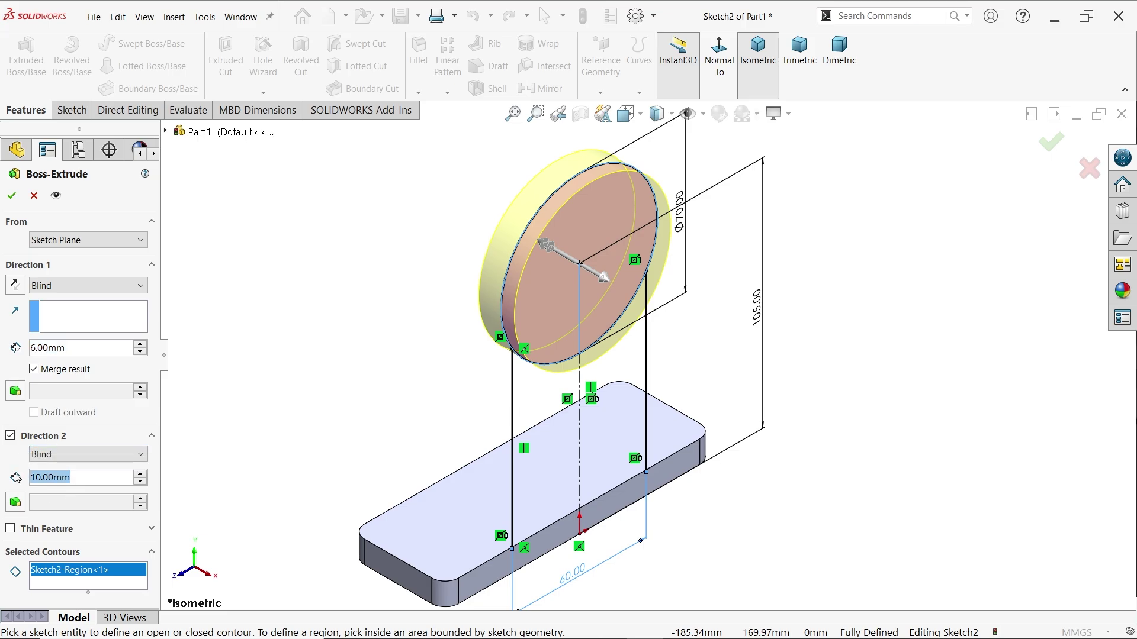
type("42")
key("Return")
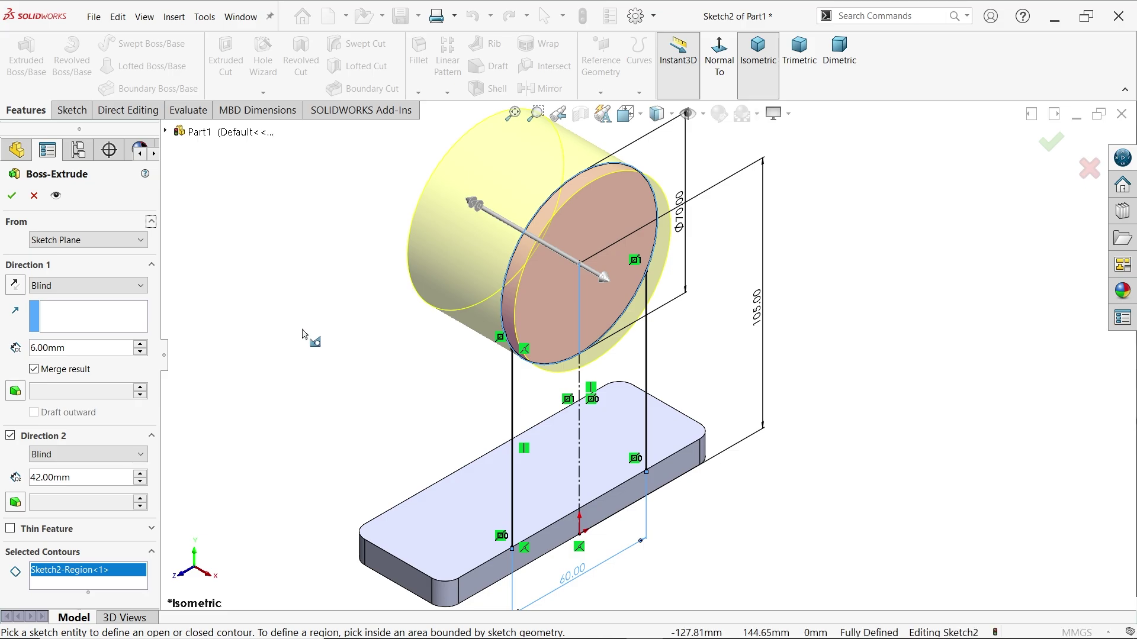
mouse_move(308, 334)
middle_mouse_down()
mouse_move(362, 294)
mouse_move(332, 317)
mouse_move(304, 317)
mouse_move(314, 327)
middle_mouse_up()
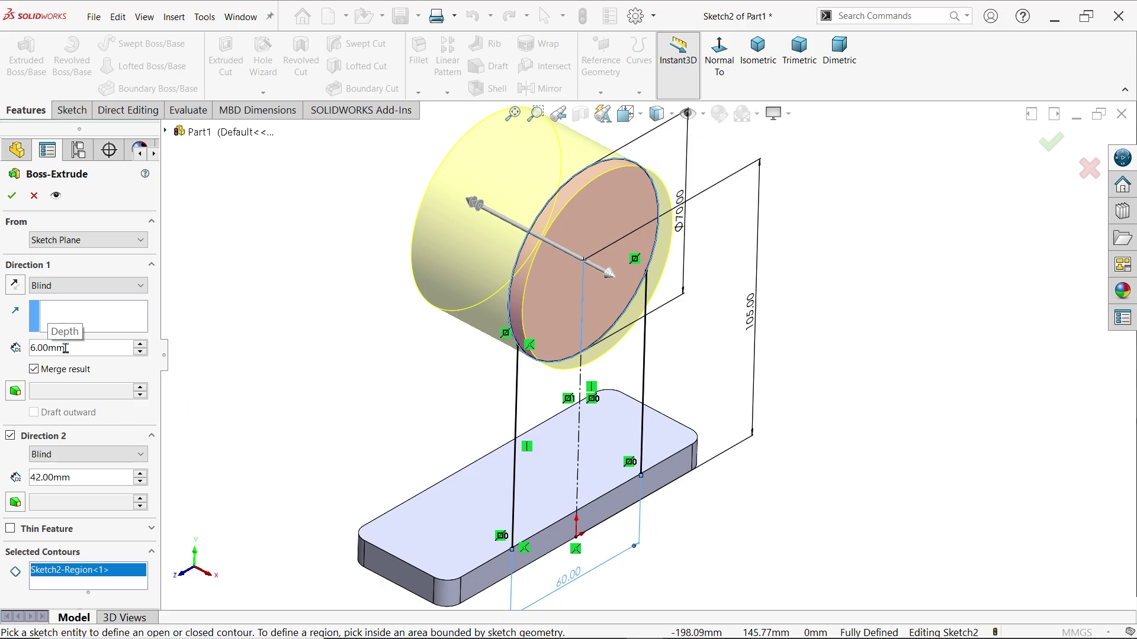
left_click(12, 196)
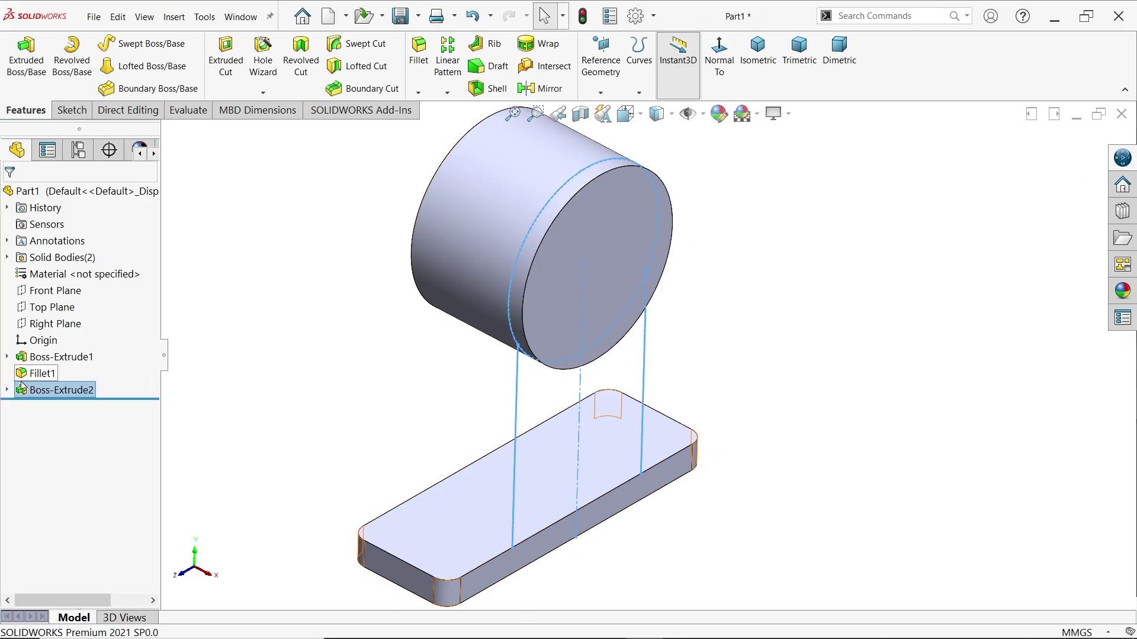
Extrude Sketch2's two web regions 6 mm blind, reversed, joining plate and cylinder
left_click(6, 390)
left_click(56, 407)
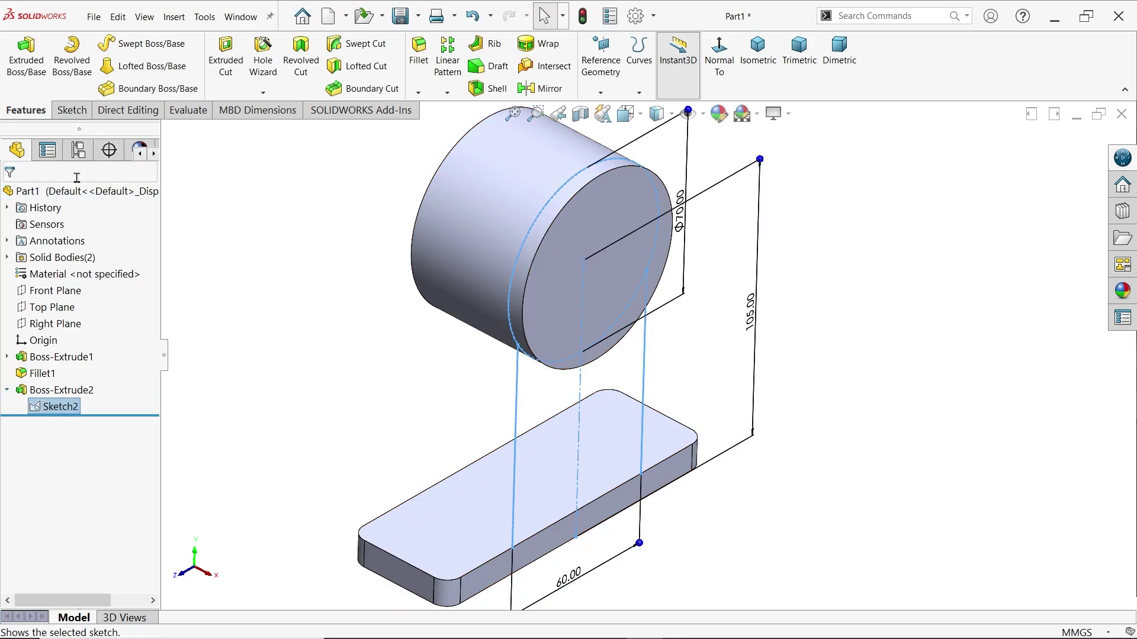
left_click(26, 53)
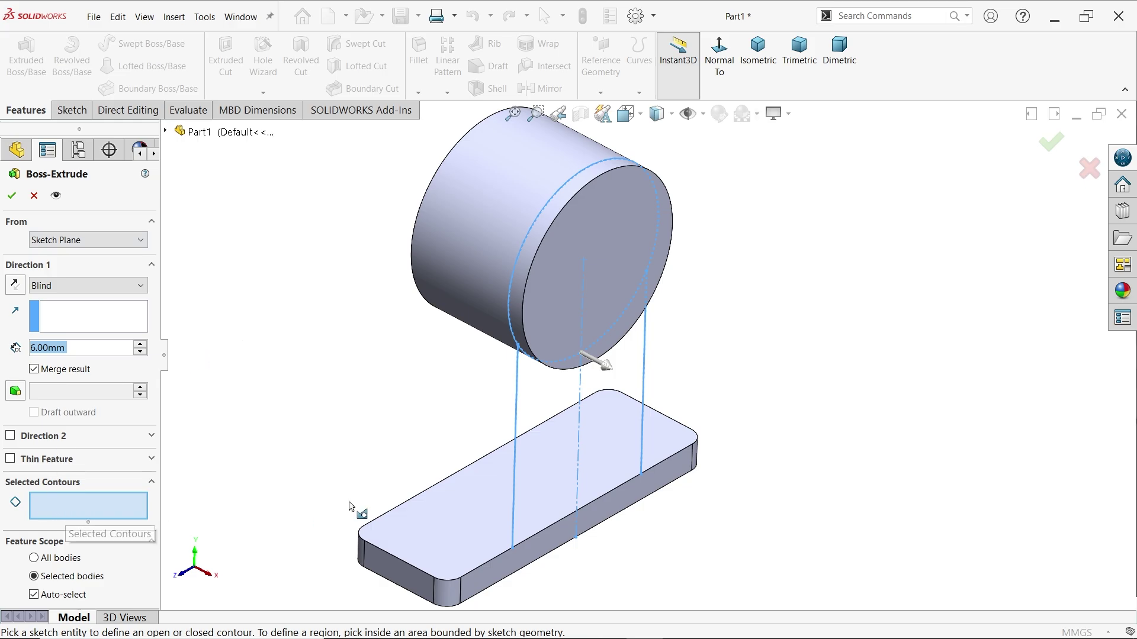
left_click(542, 437)
left_click(616, 418)
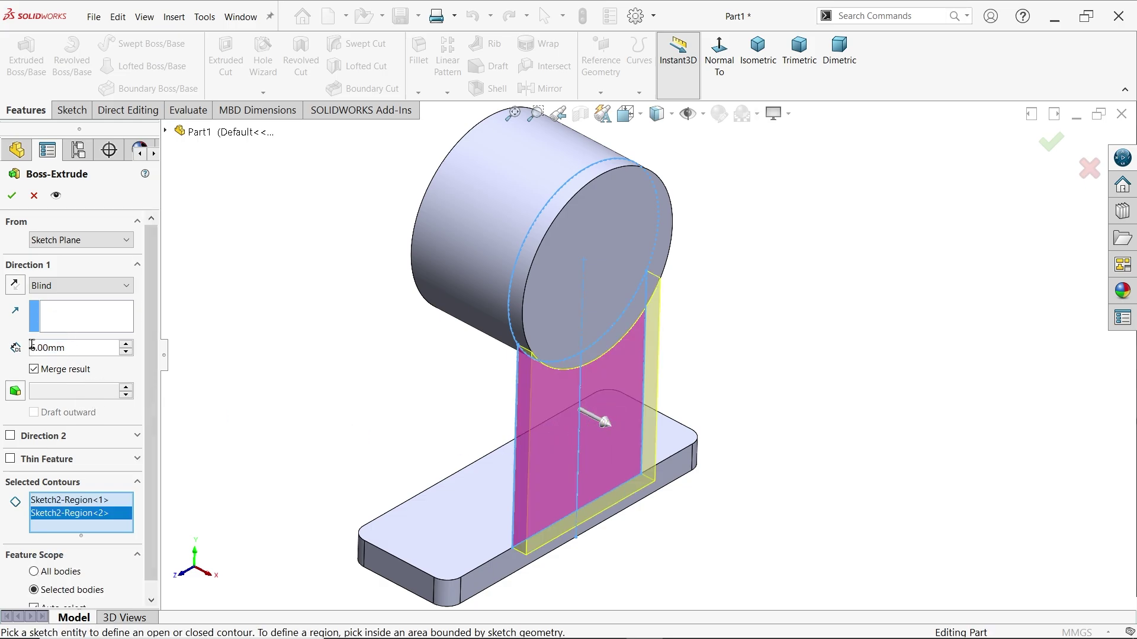
left_click(55, 287)
left_click(54, 294)
left_click(15, 286)
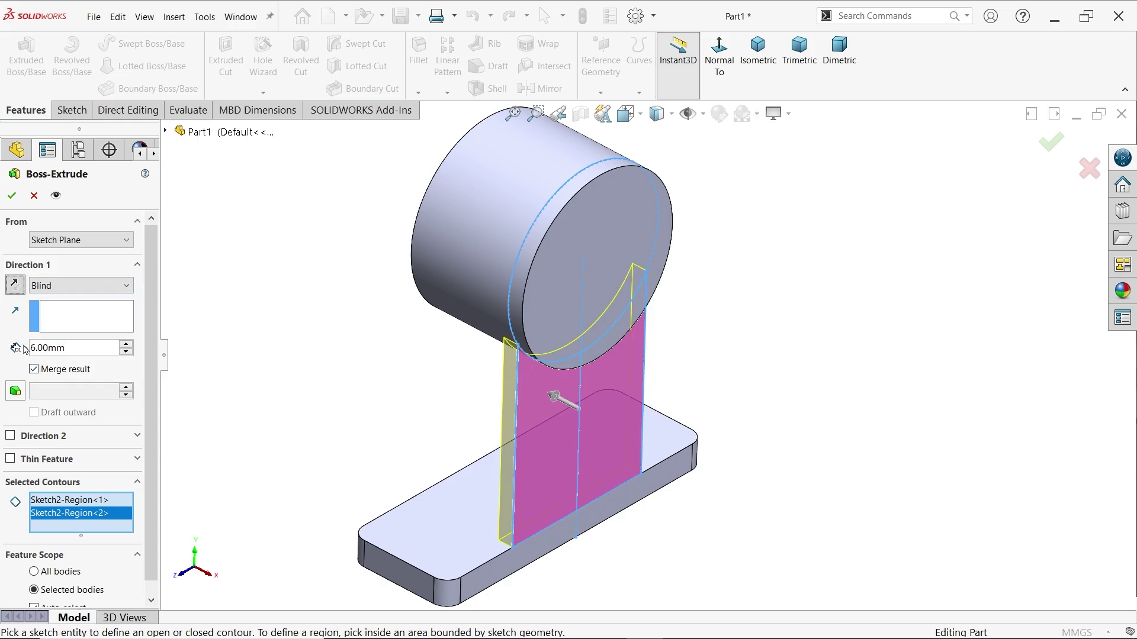
left_click(11, 196)
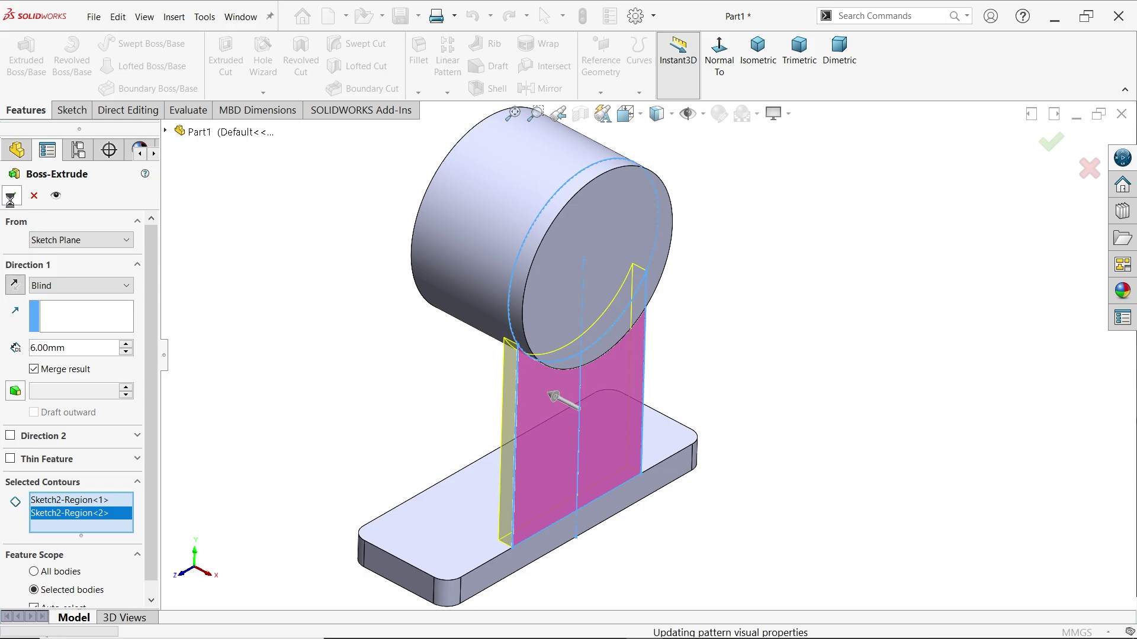
left_click(377, 362)
scroll(390, 370, "up", 2)
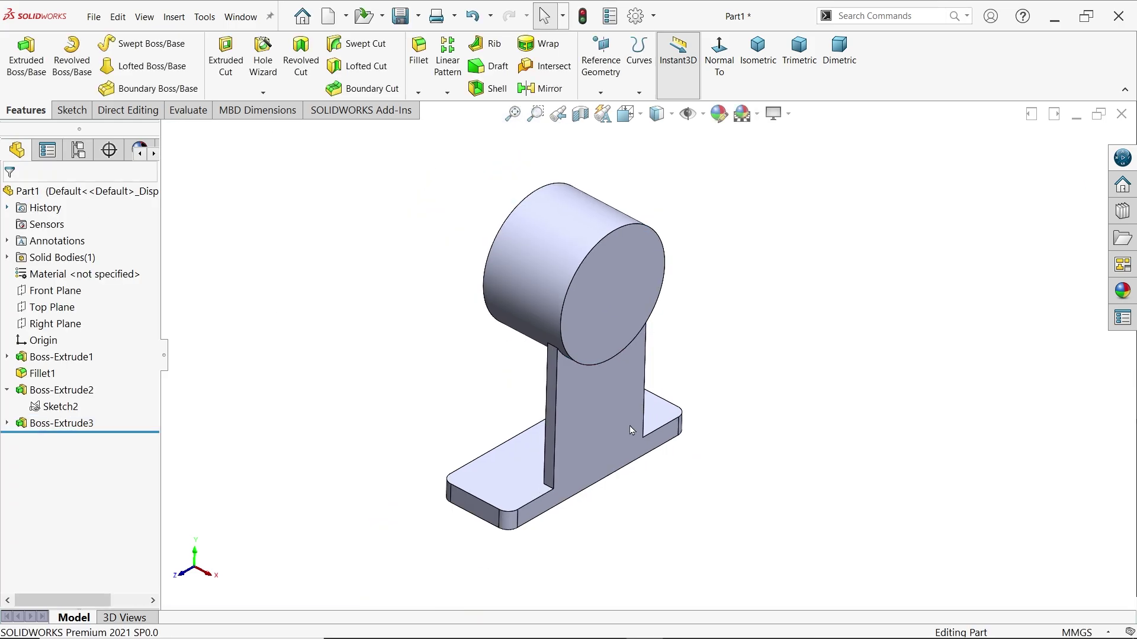
Start a multi-radius fillet and select the two web-to-base and two web-to-cylinder edges
scroll(629, 424, "up", 1)
left_click(419, 53)
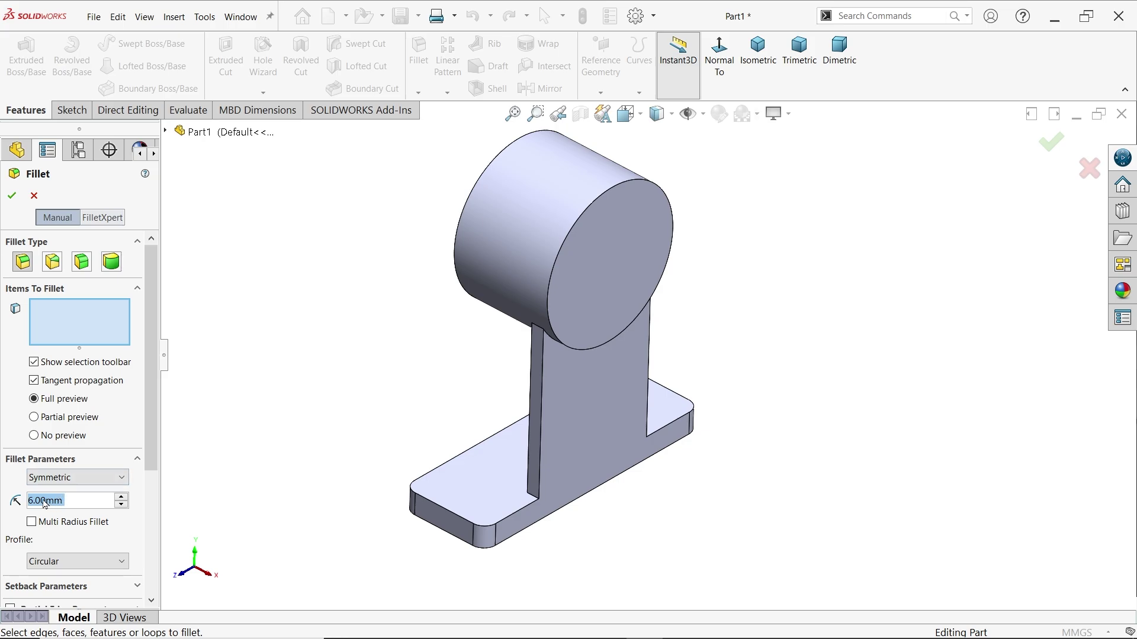
left_click(31, 523)
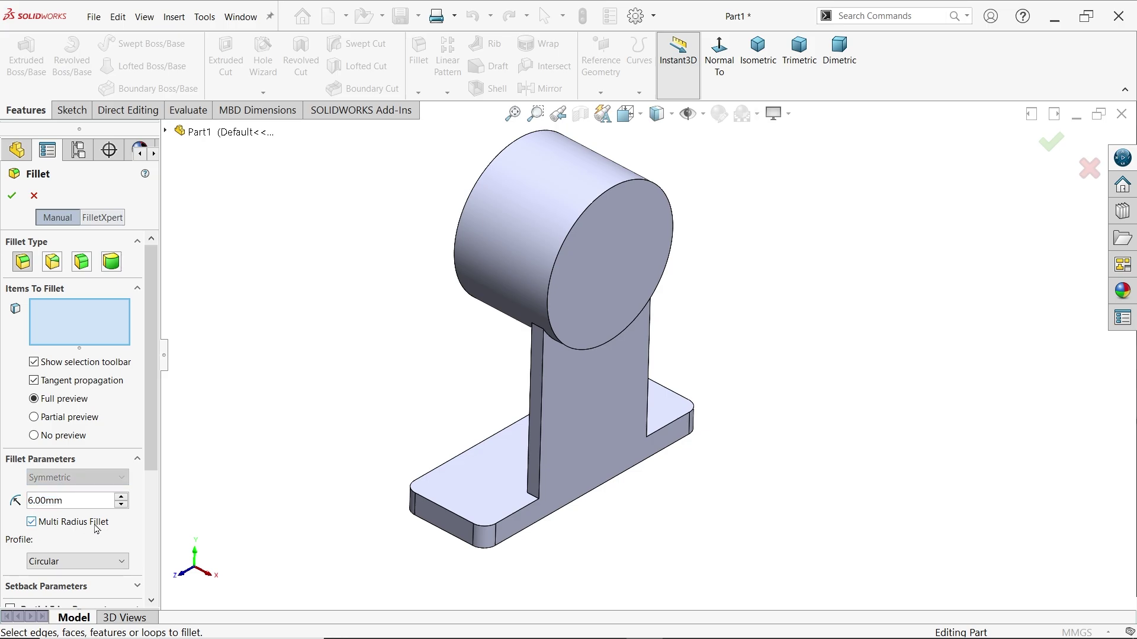
left_click(529, 488)
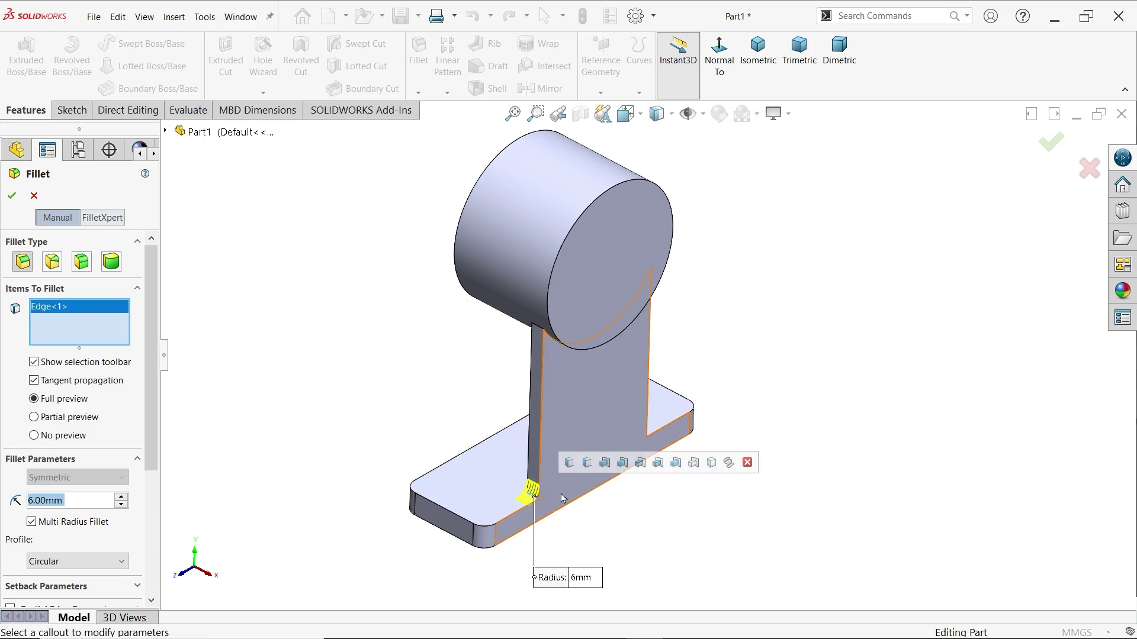
left_click(642, 440)
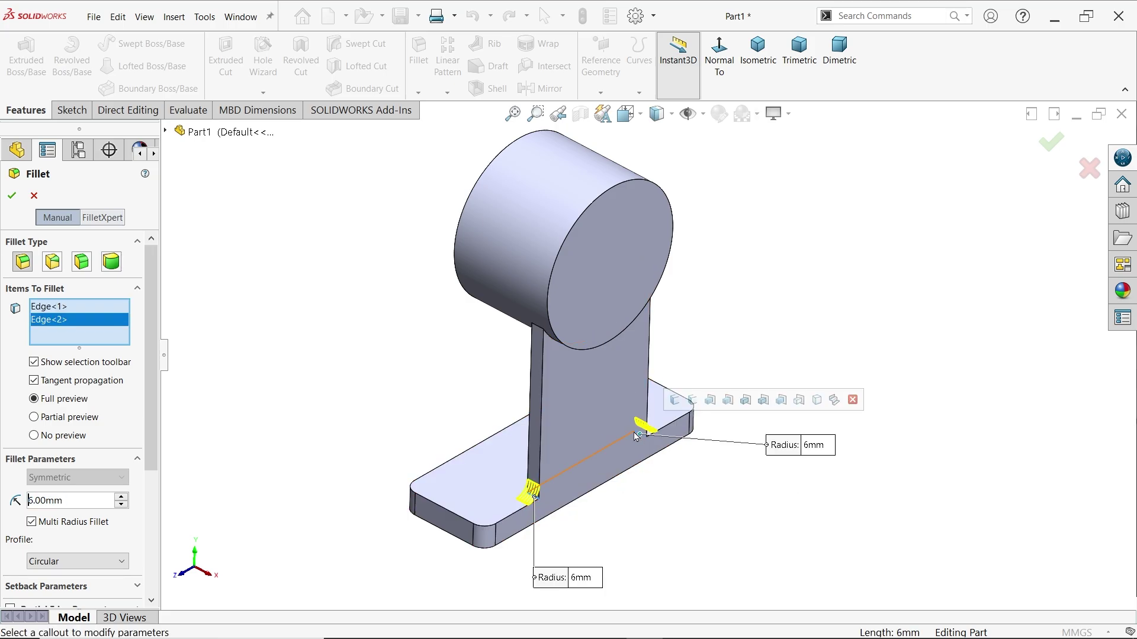
left_click(540, 329)
middle_click_drag(539, 329, 569, 269)
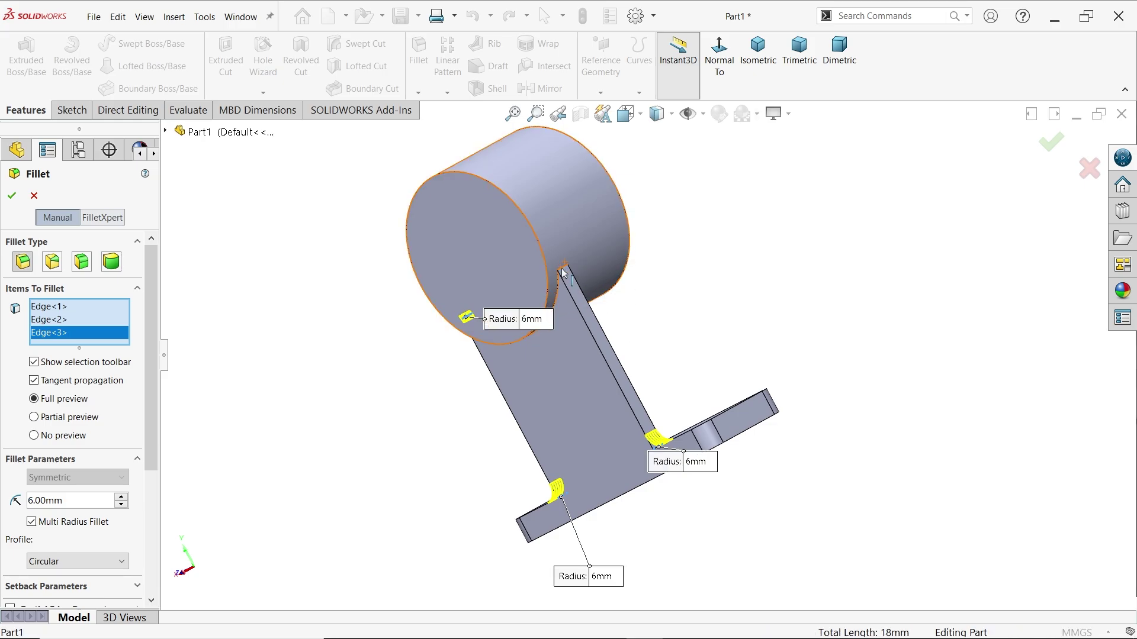
left_click(569, 269)
Set both web-to-cylinder joint radii to 5 mm
left_click_drag(569, 156, 634, 276)
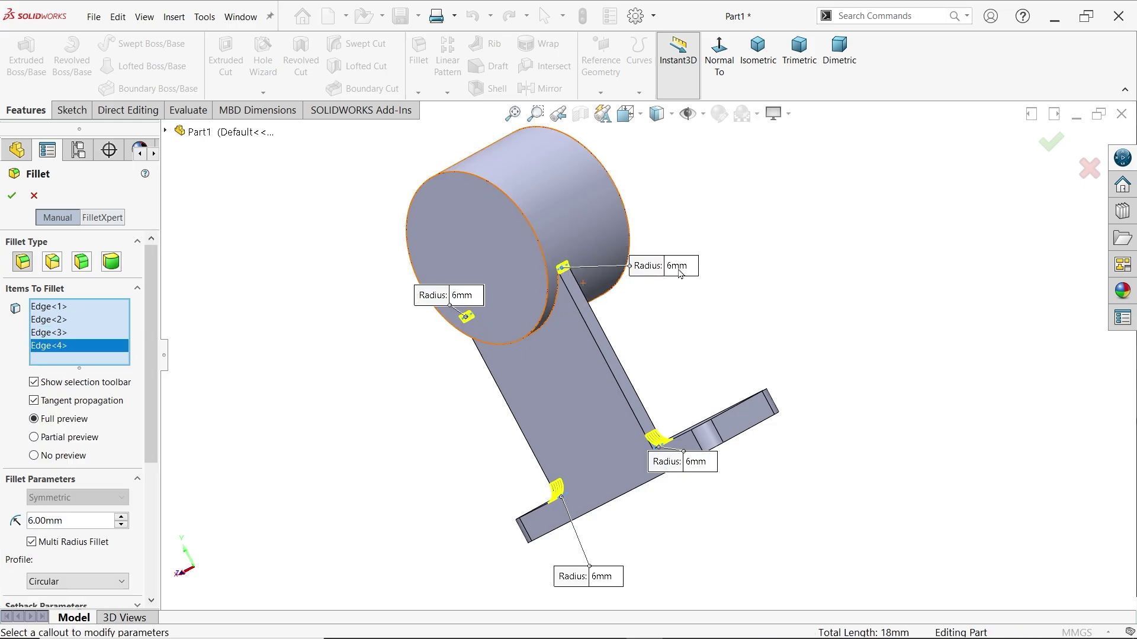
scroll(631, 276, "down", 2)
scroll(631, 276, "down", 2)
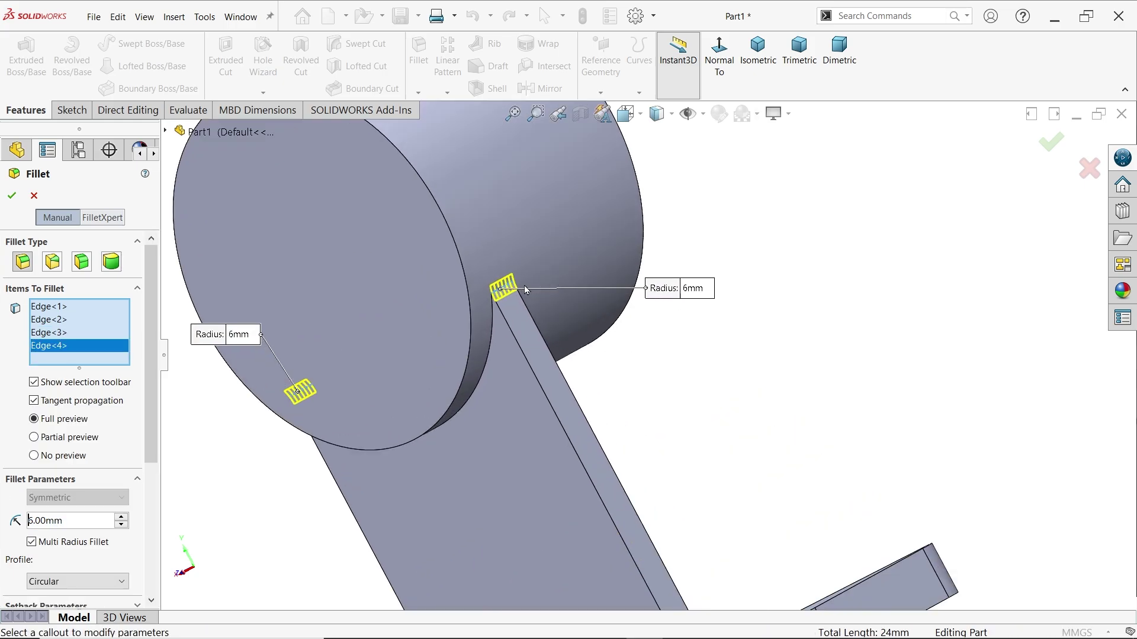
left_click(695, 293)
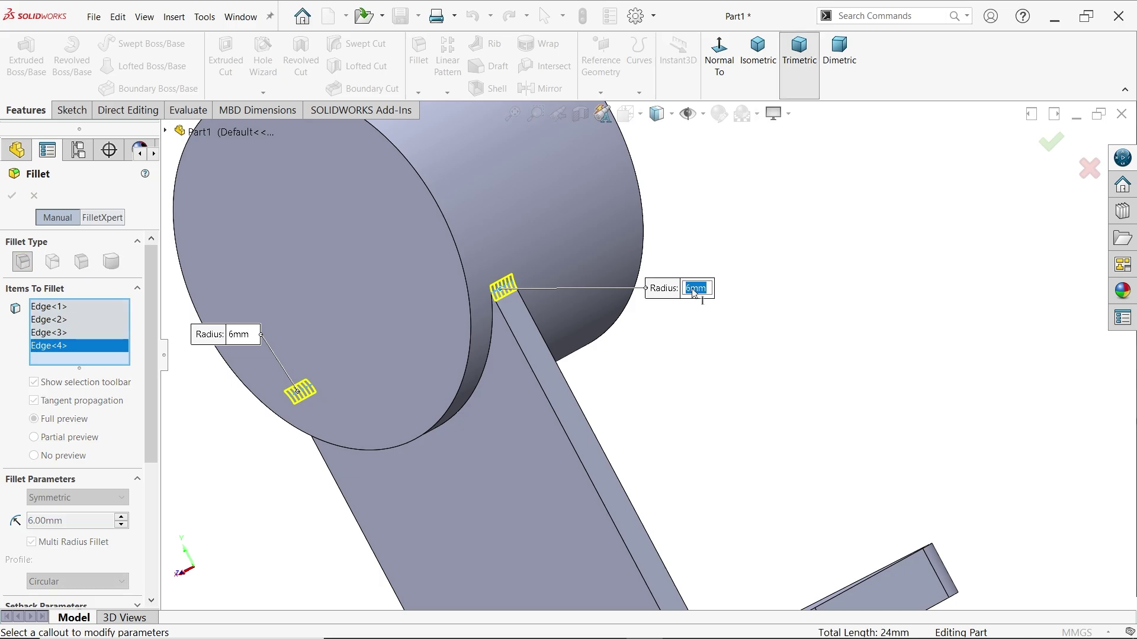
type("6")
key("Return")
left_click(242, 335)
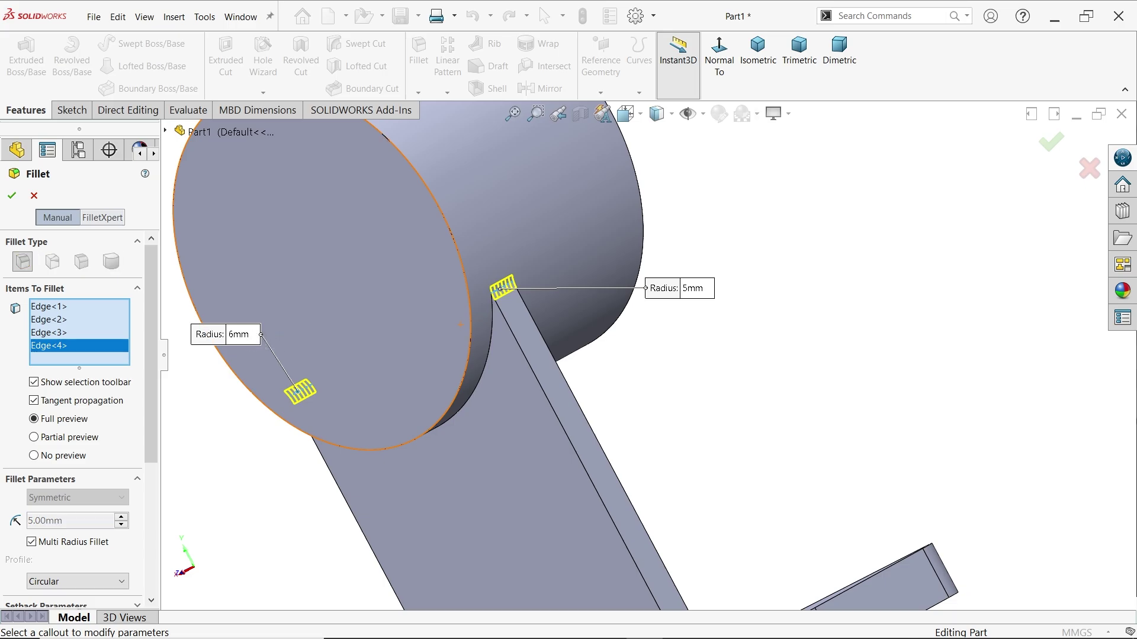
type("5")
key("Return")
key("f")
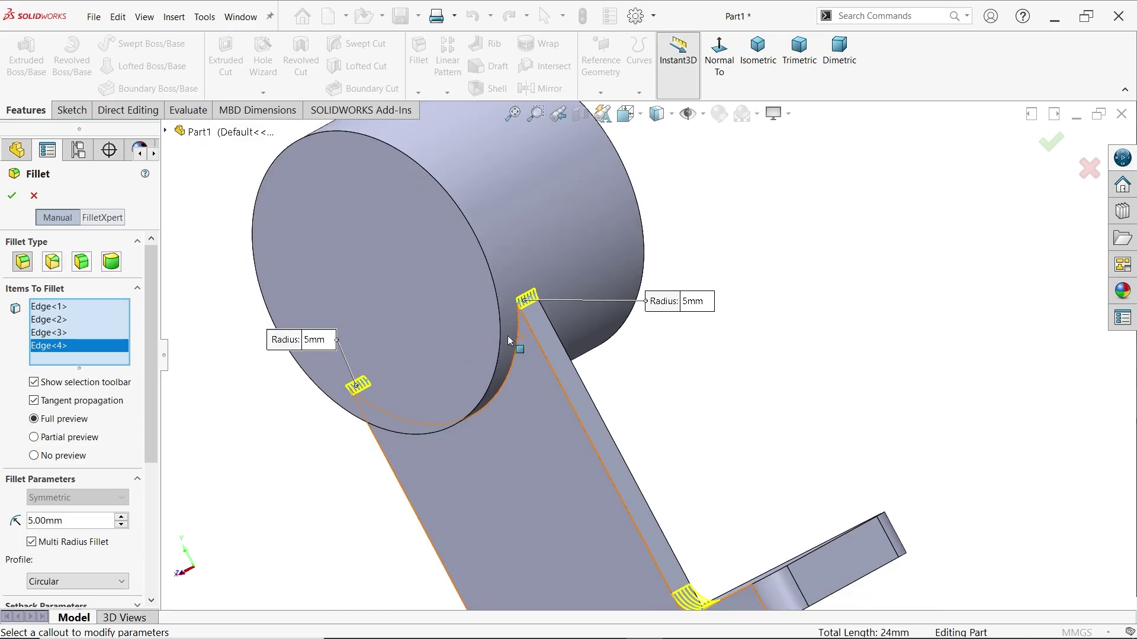
Set both web-to-base-plate joint radii to 16 mm
middle_click_drag(680, 516, 794, 507)
scroll(639, 533, "down", 4)
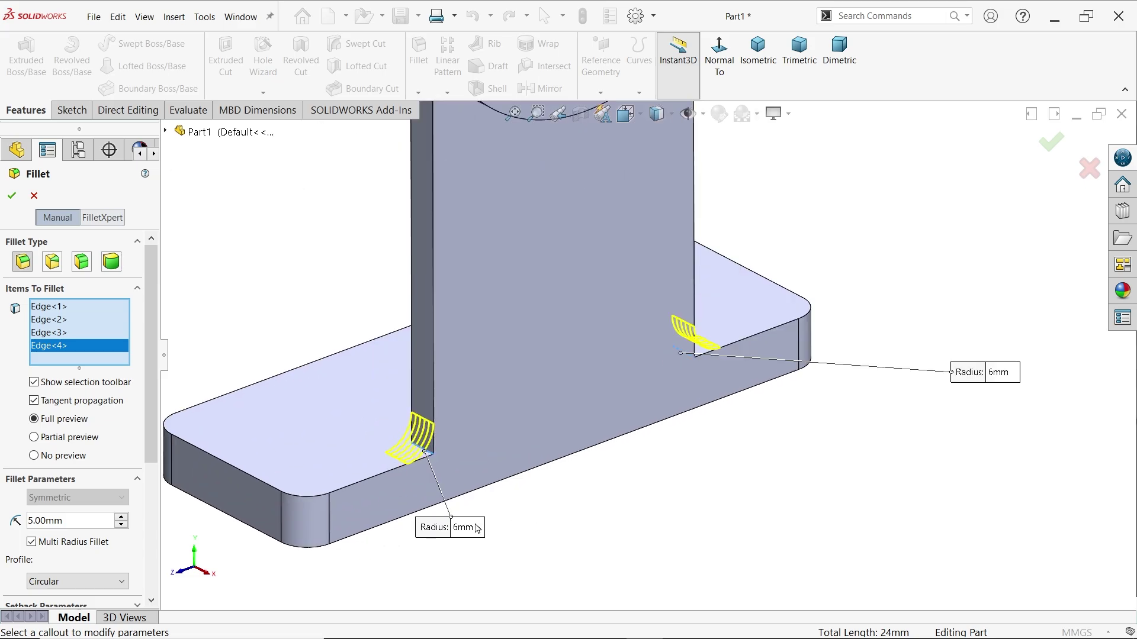
scroll(477, 505, "down", 2)
left_click(460, 531)
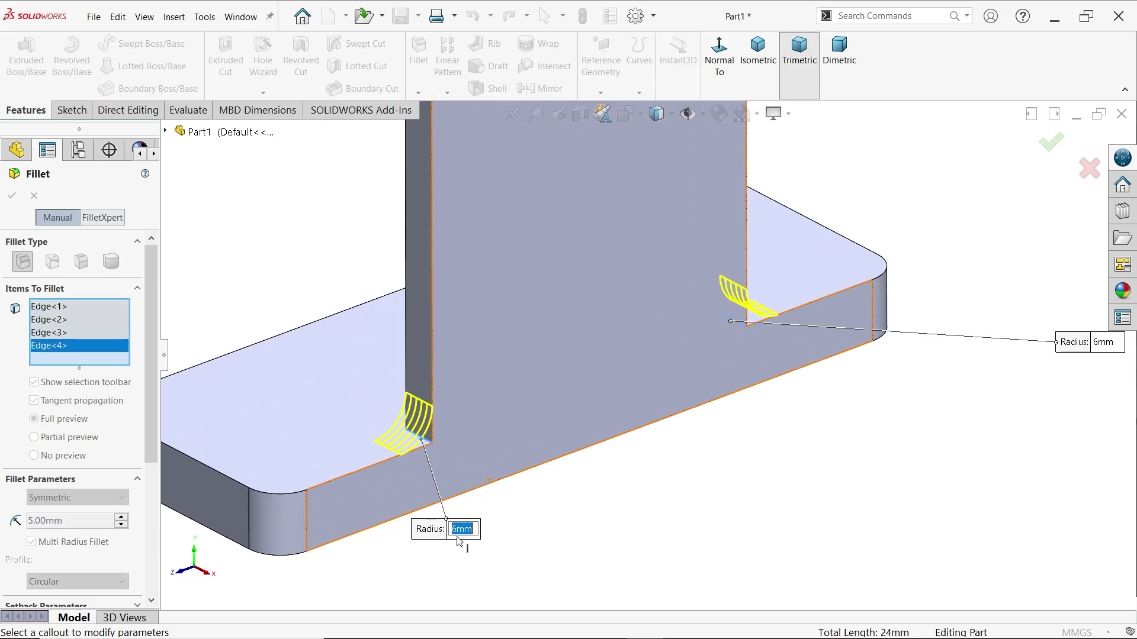
type("16")
key("Return")
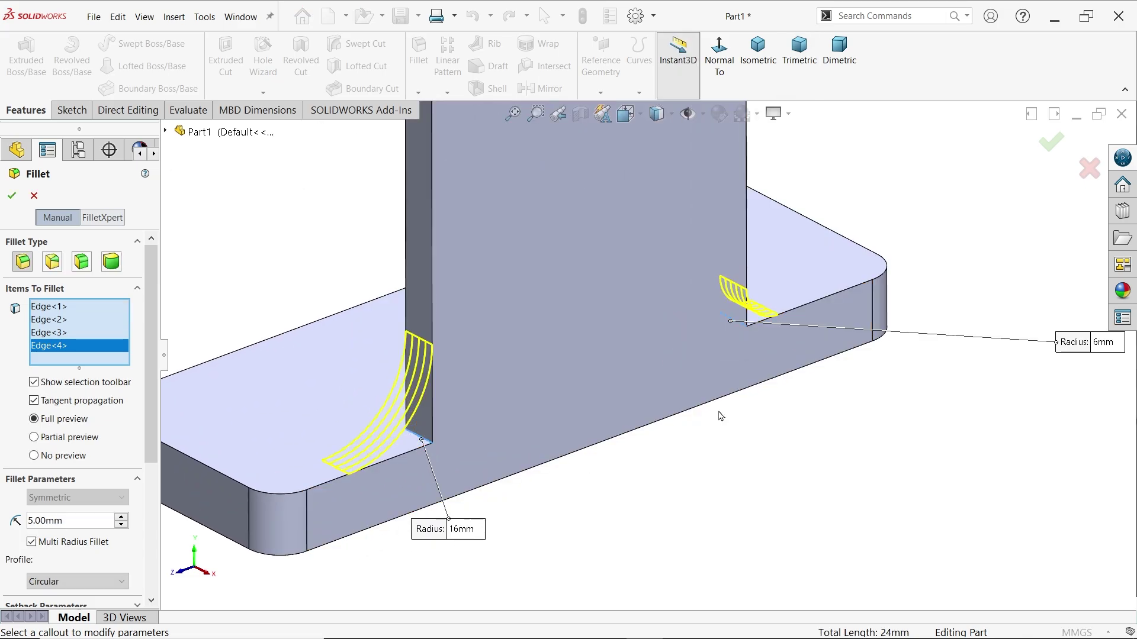
left_click_drag(1092, 349, 770, 412)
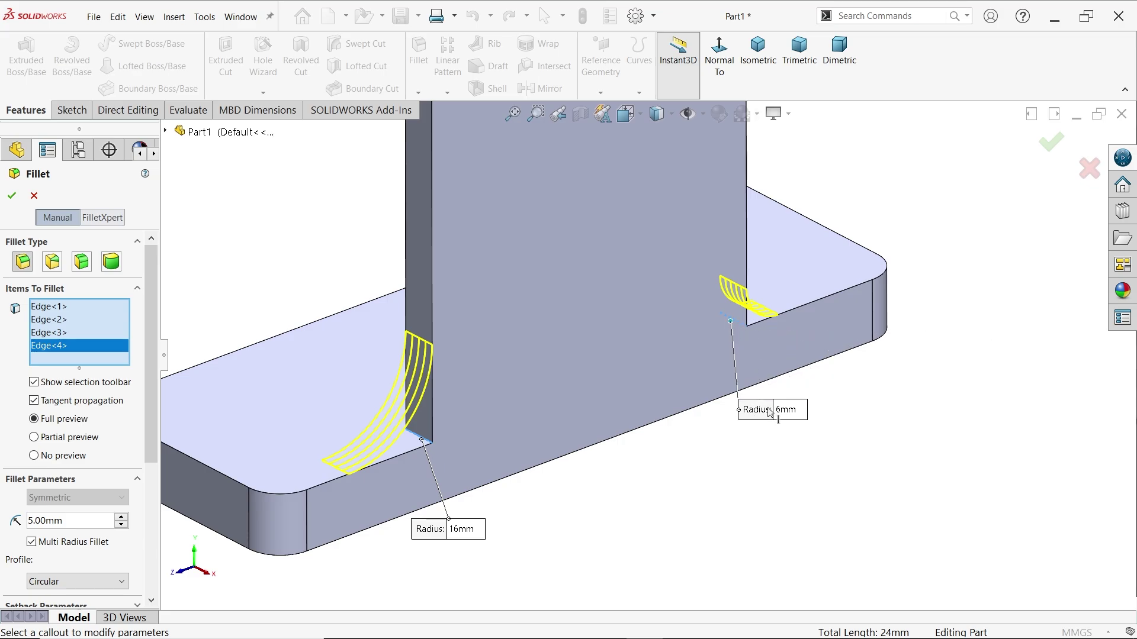
left_click(788, 417)
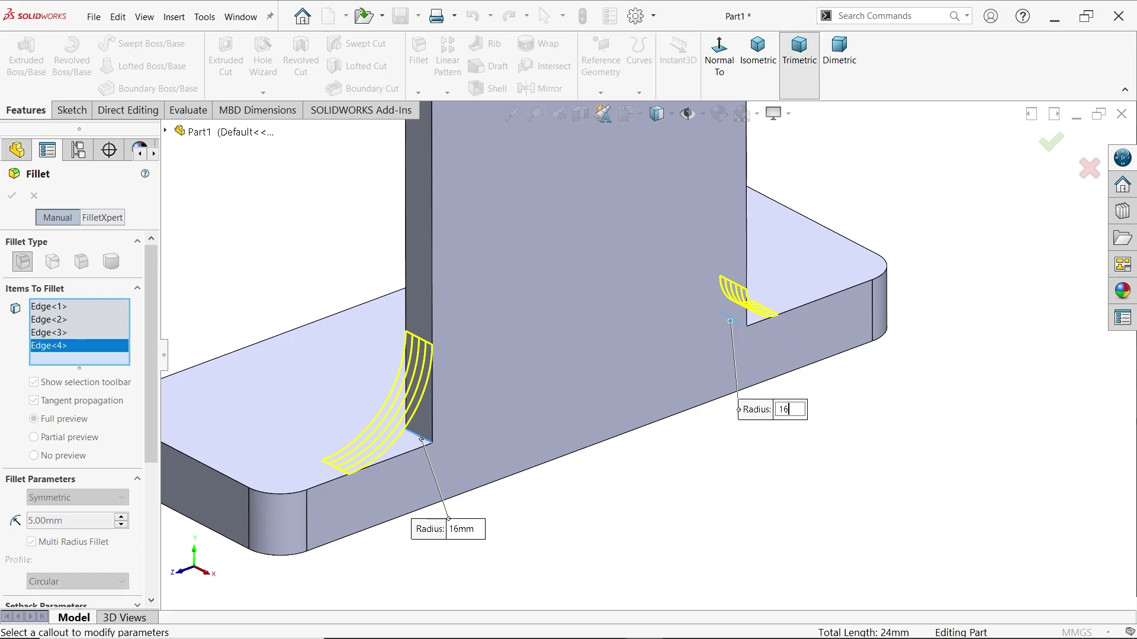
type("16")
key("Return")
Apply the multi-radius fillet, inspect the rounded joints, and switch to the reference drawing
scroll(687, 308, "up", 5)
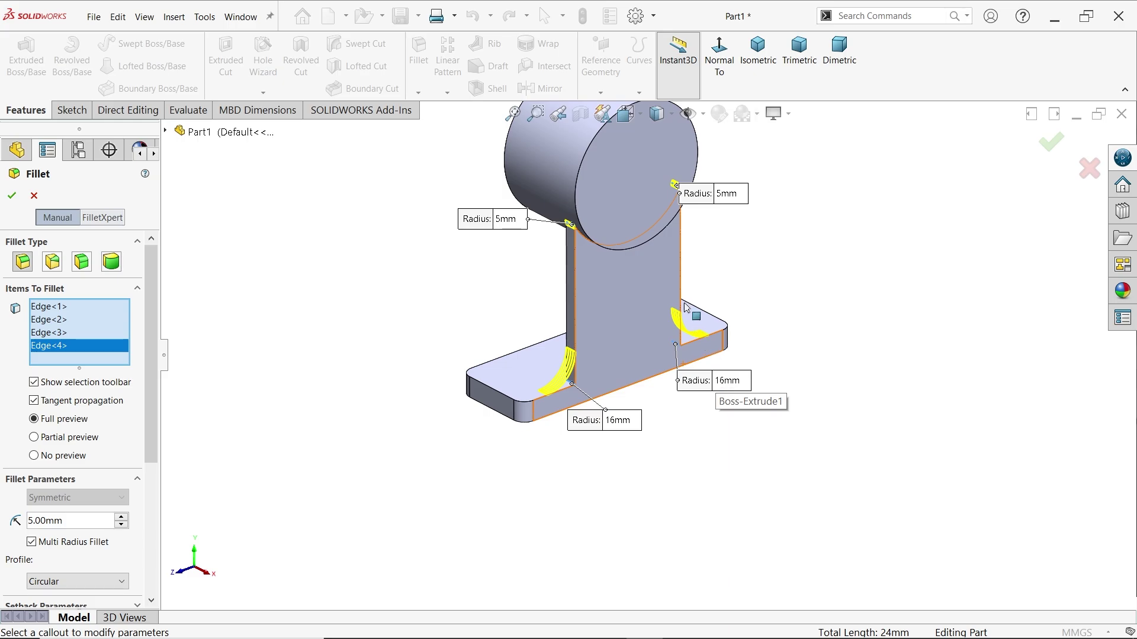
scroll(685, 306, "down", 2)
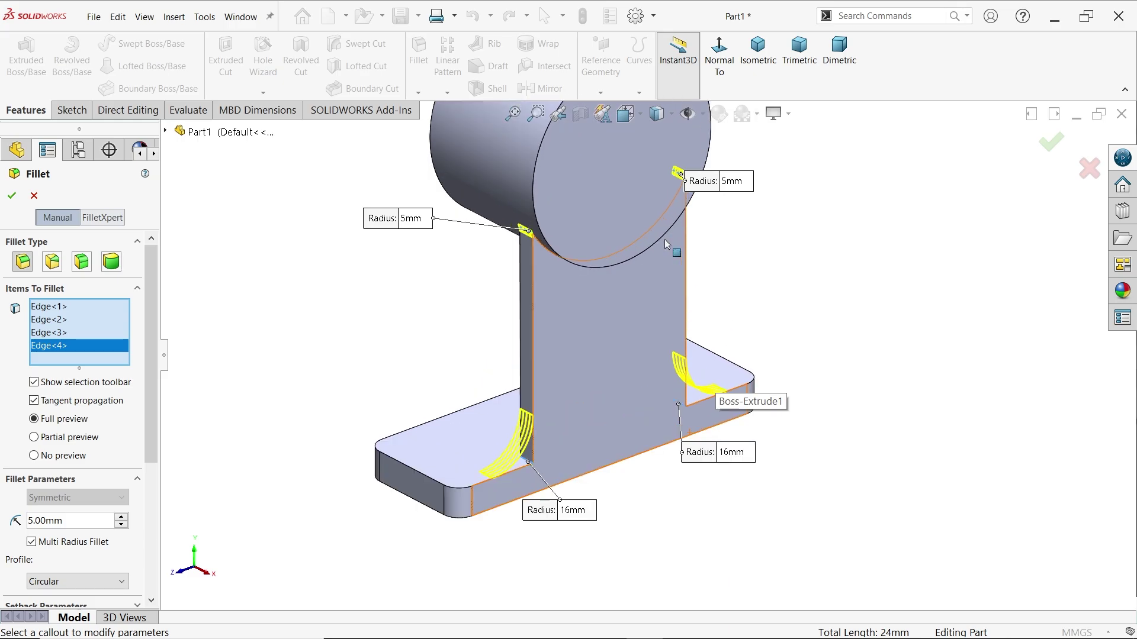
left_click(12, 202)
mouse_move(450, 381)
middle_mouse_down()
mouse_move(494, 381)
mouse_move(464, 330)
mouse_move(473, 372)
mouse_move(461, 382)
middle_mouse_up()
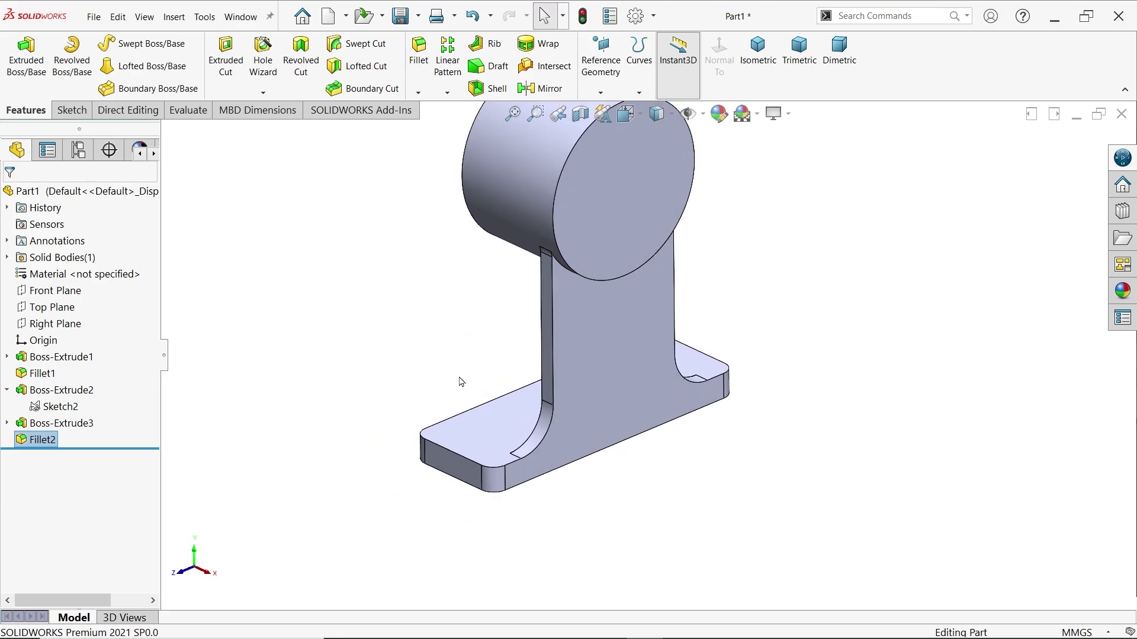
key("alt+Tab")
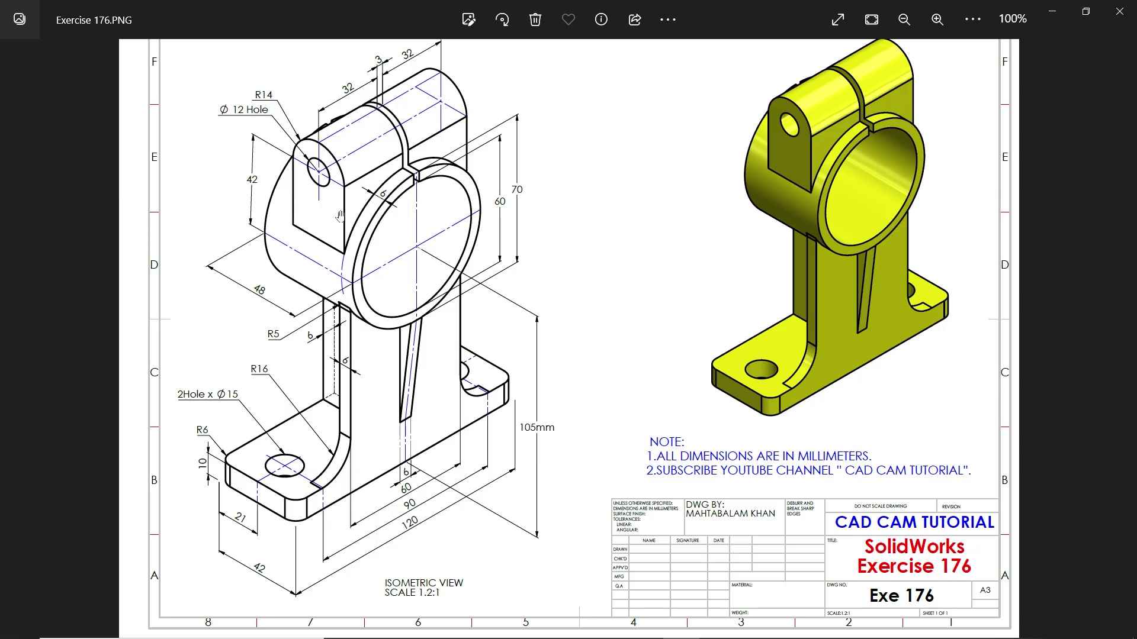
Pan and zoom the Exercise 176 drawing to read the lug dimensions, then minimize Photos
left_click_drag(332, 137, 334, 179)
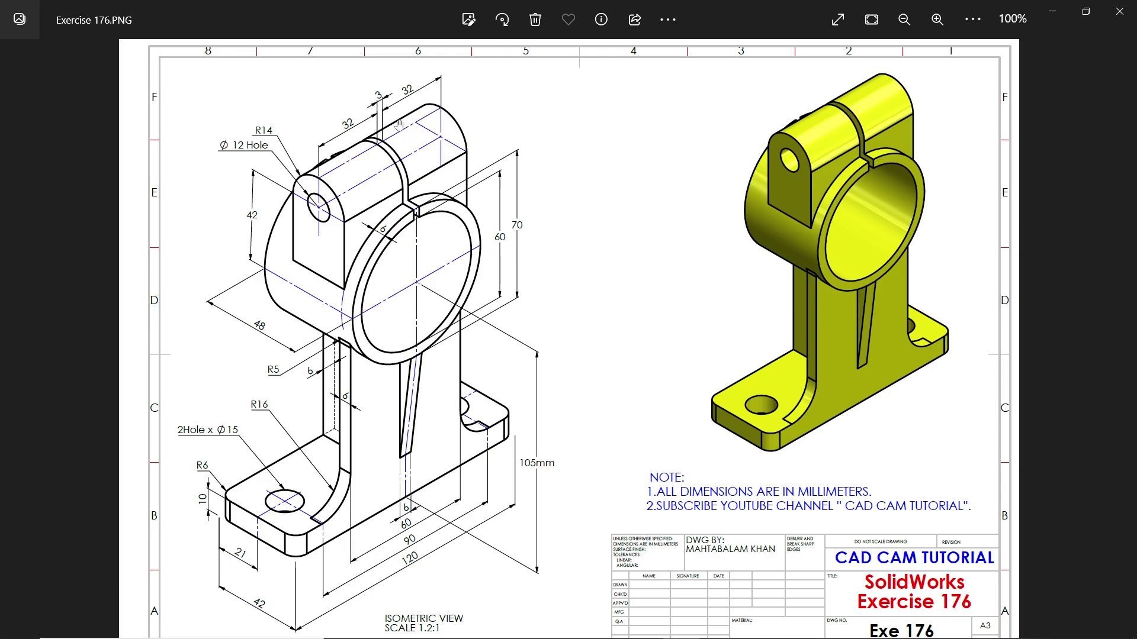
scroll(400, 81, "up", 3)
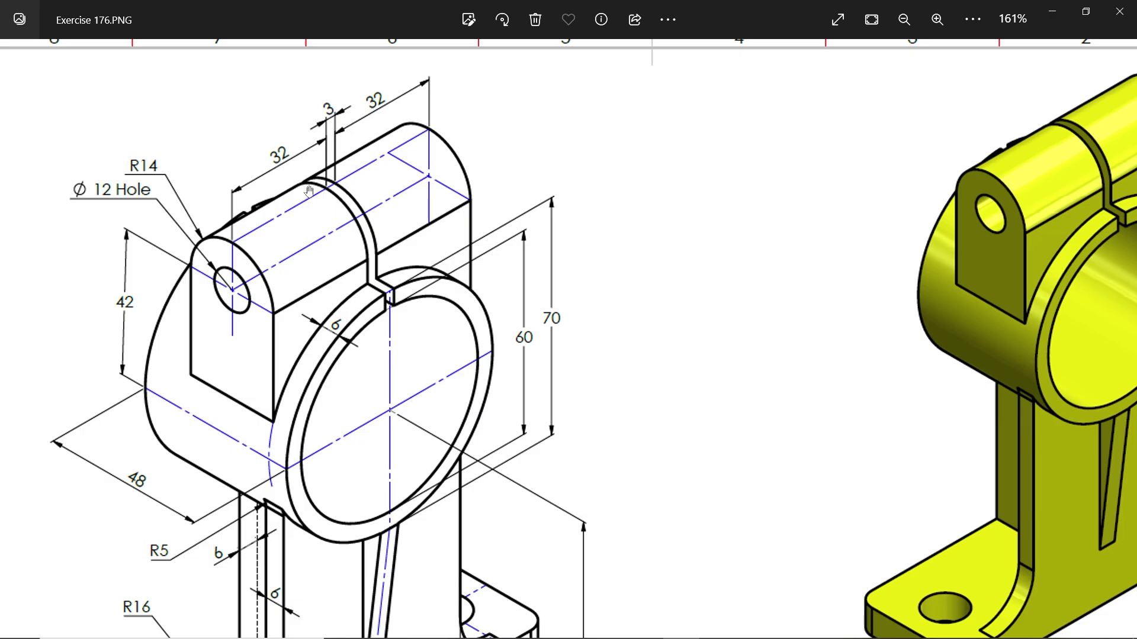
scroll(332, 205, "down", 3)
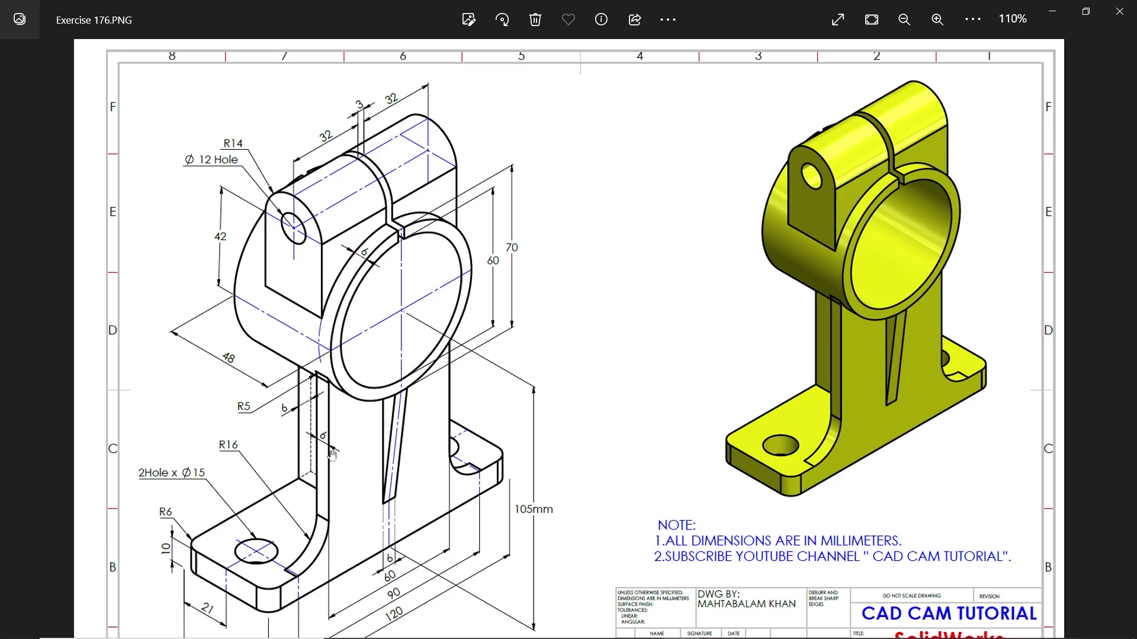
left_click_drag(345, 457, 401, 353)
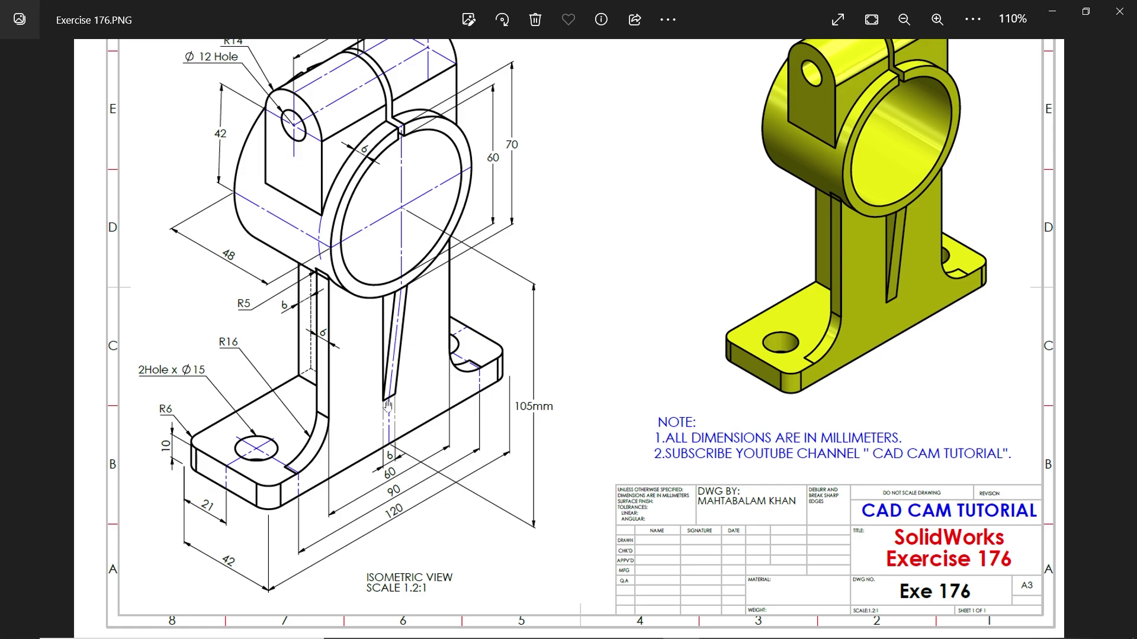
left_click_drag(388, 406, 413, 422)
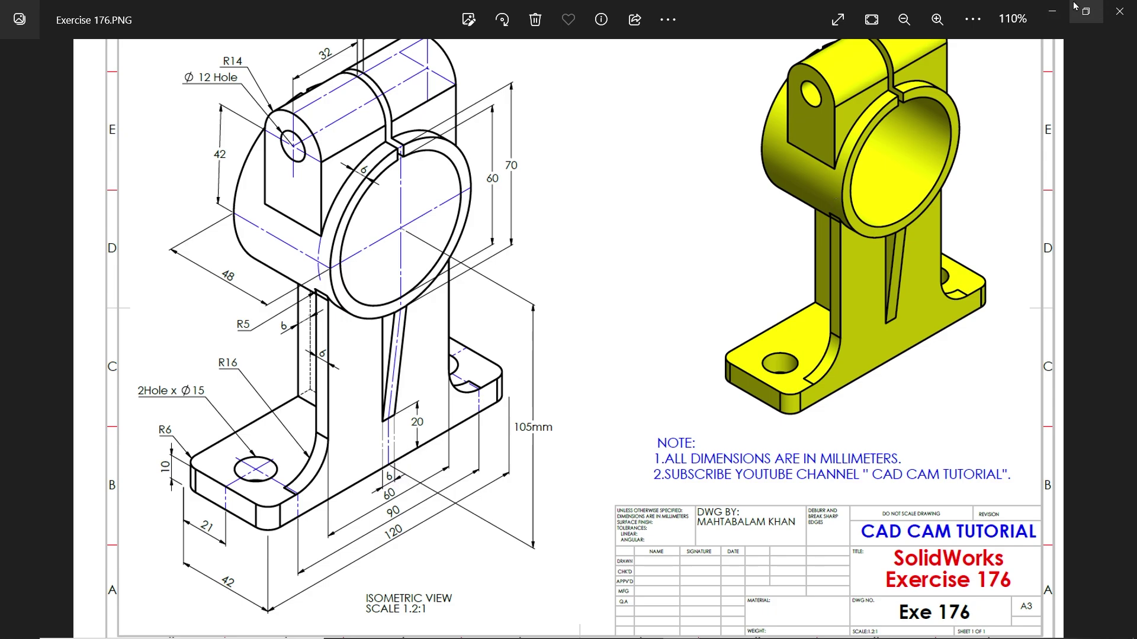
left_click(1053, 10)
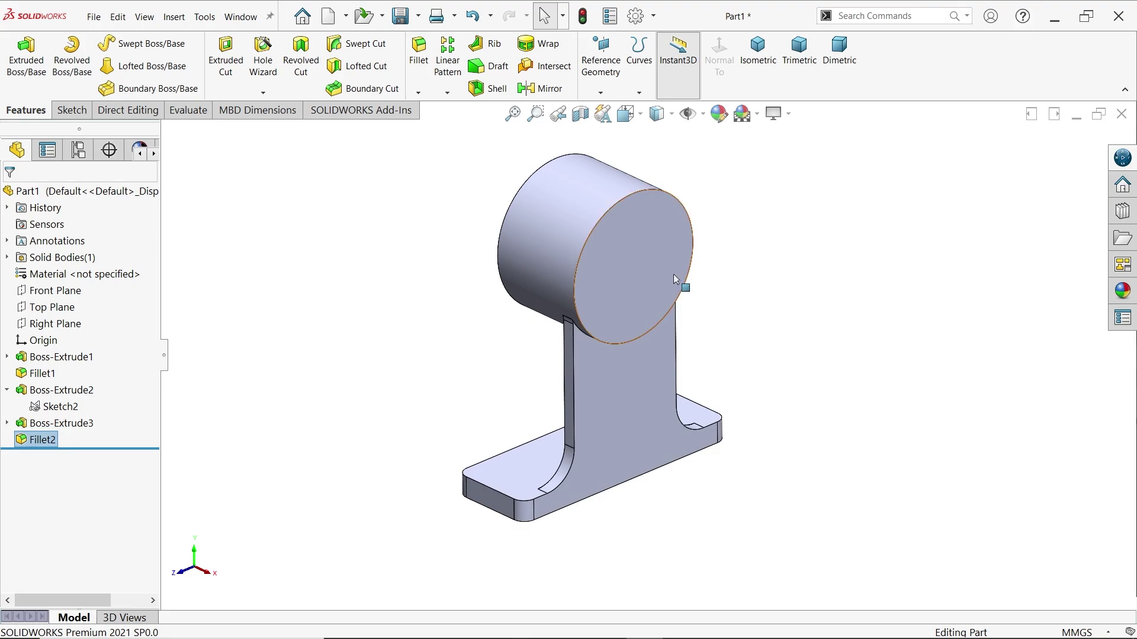
Start a new sketch on the Front Plane with the Line tool
left_click(66, 297)
left_click(75, 277)
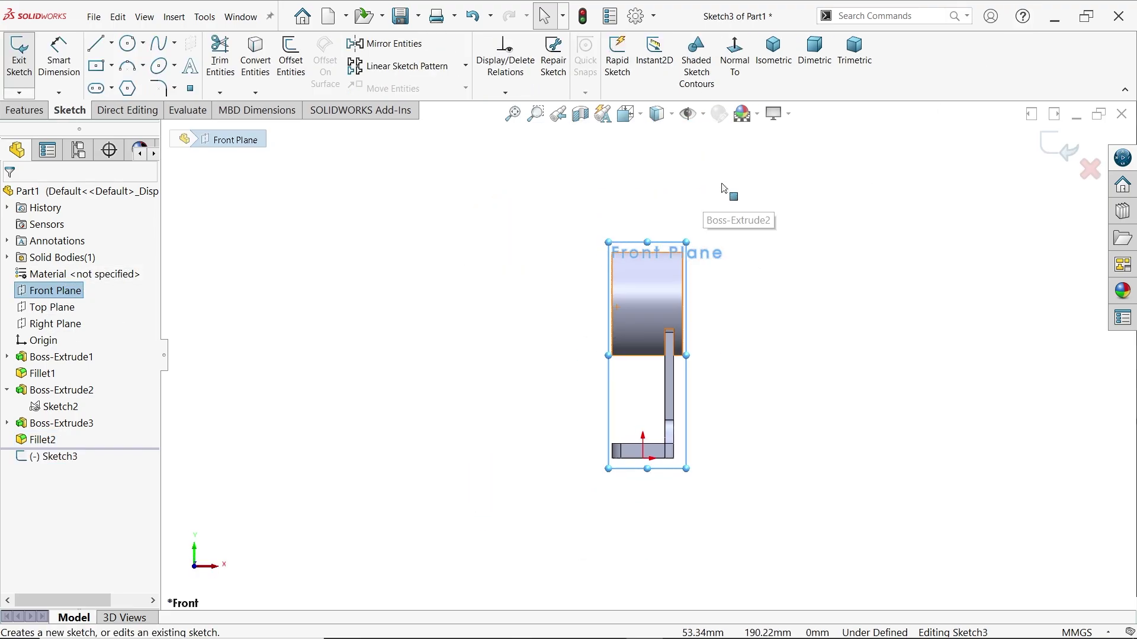
left_click(98, 49)
scroll(599, 344, "down", 2)
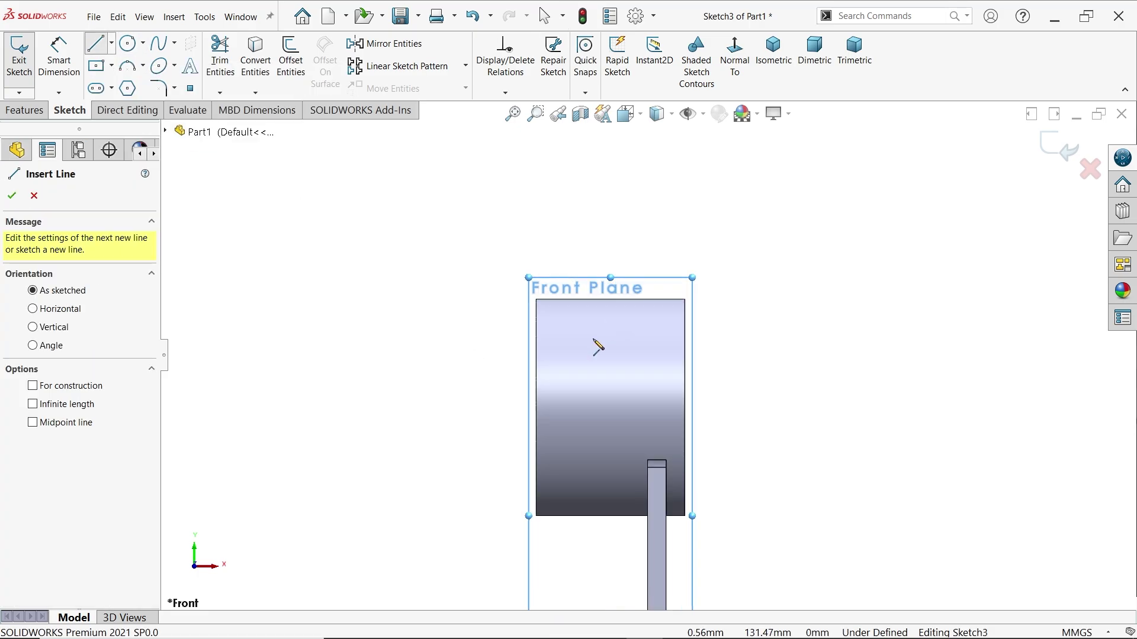
Draw the closed U profile with a bottom line, vertical sides and a tangent-arc top
left_click(563, 384)
left_click(655, 384)
left_click(655, 266)
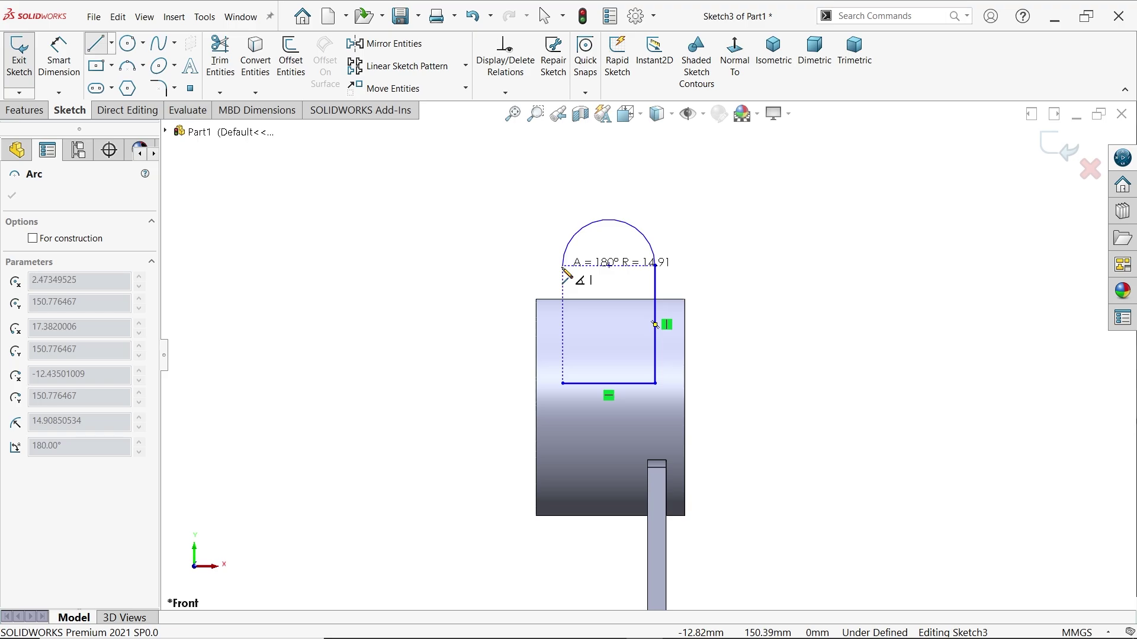
left_click(562, 266)
left_click(564, 383)
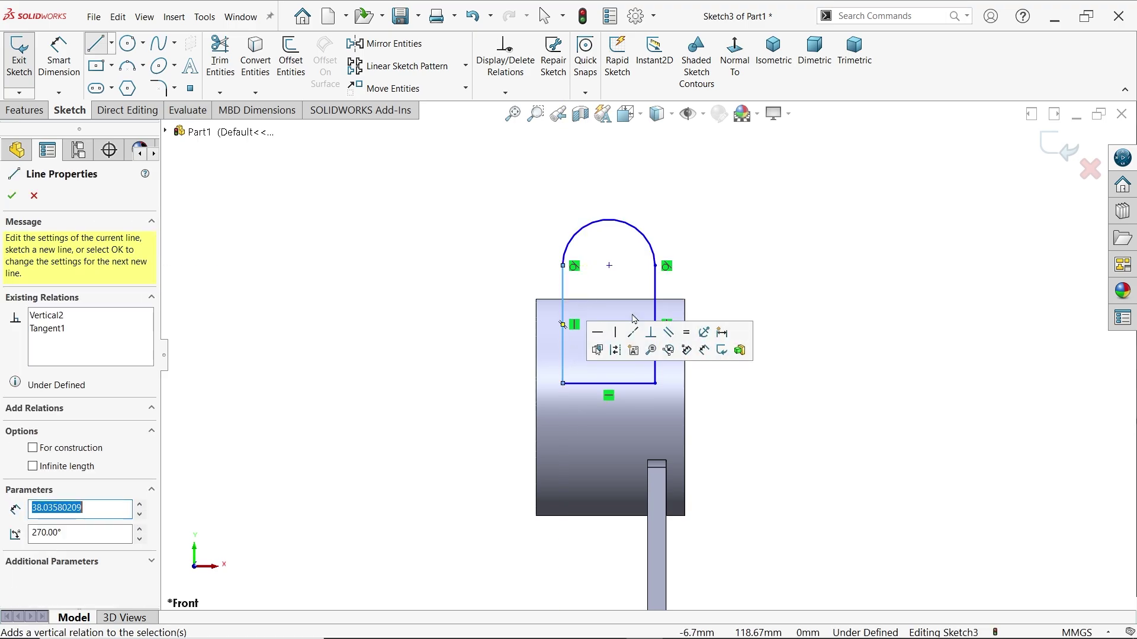
scroll(639, 278, "down", 2)
left_click(12, 195)
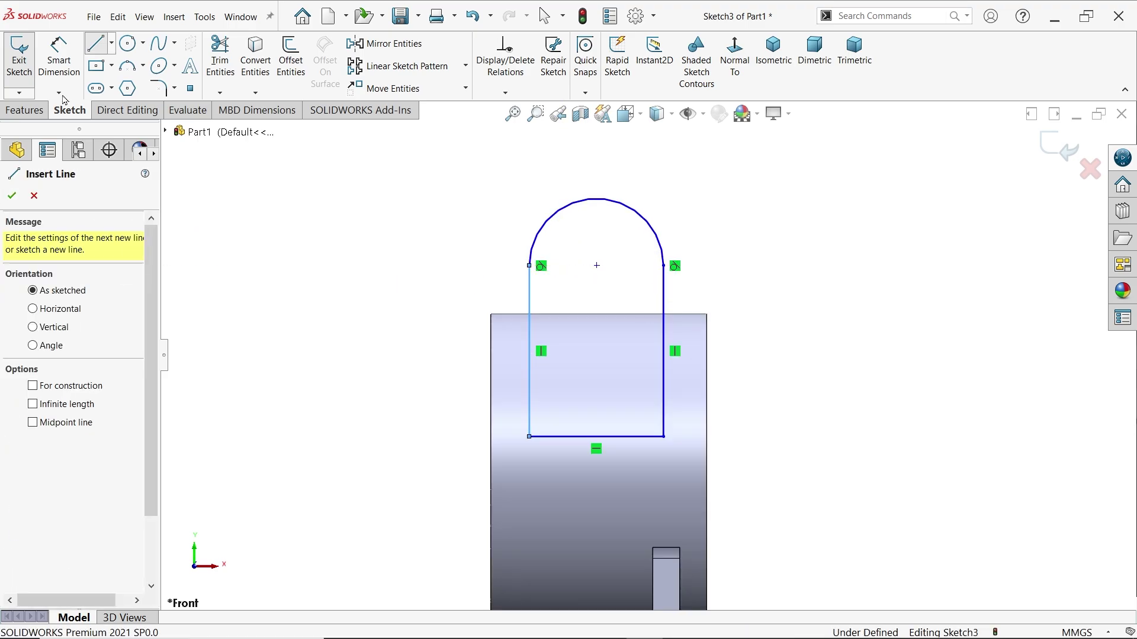
left_click(59, 59)
Switch the line type to construction centreline
scroll(648, 357, "up", 2)
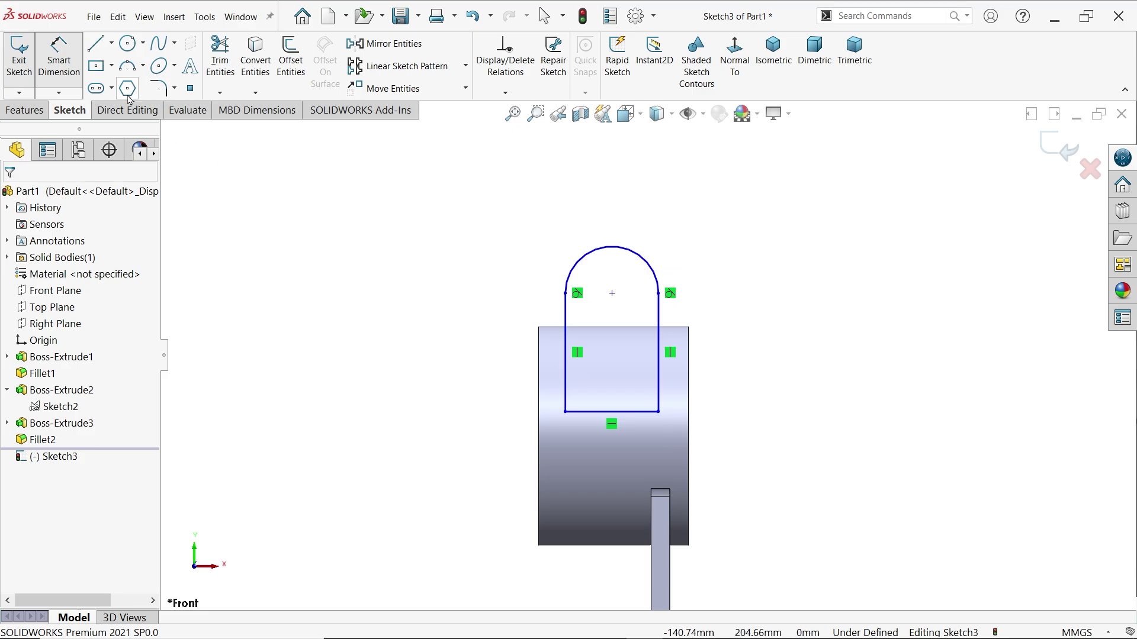
left_click(112, 43)
left_click(125, 78)
scroll(574, 451, "down", 1)
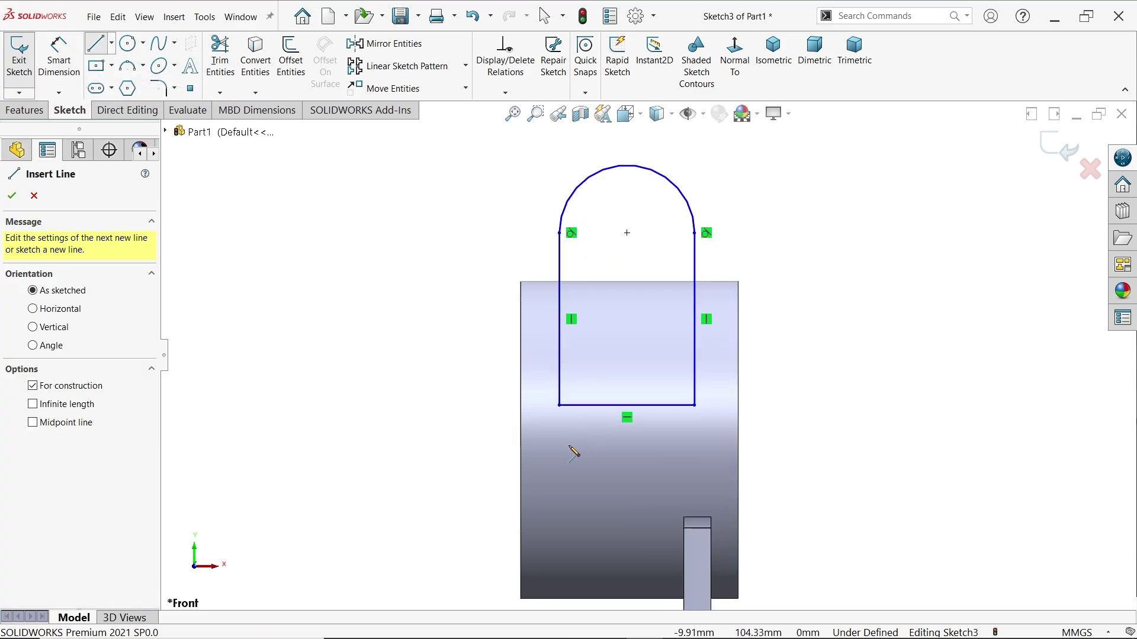
Draw a centreline across the cylinder and make the profile's bottom line collinear with it
left_click(521, 440)
left_click(738, 440)
right_click(776, 382)
left_click(819, 389)
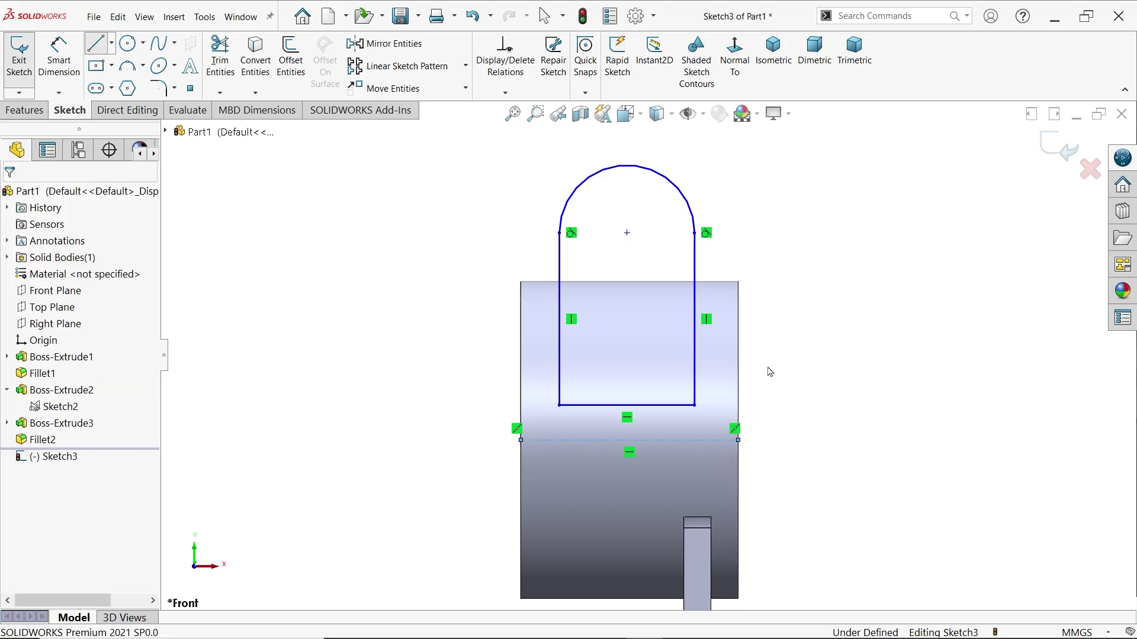
left_click(649, 406)
left_click(688, 439, "ctrl")
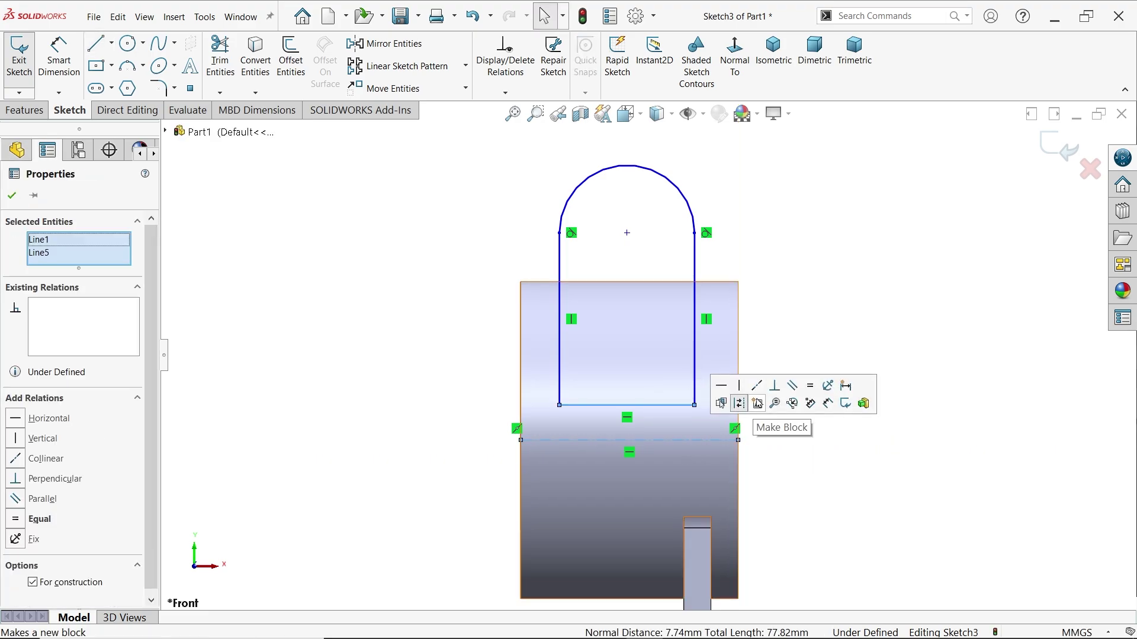
left_click(756, 386)
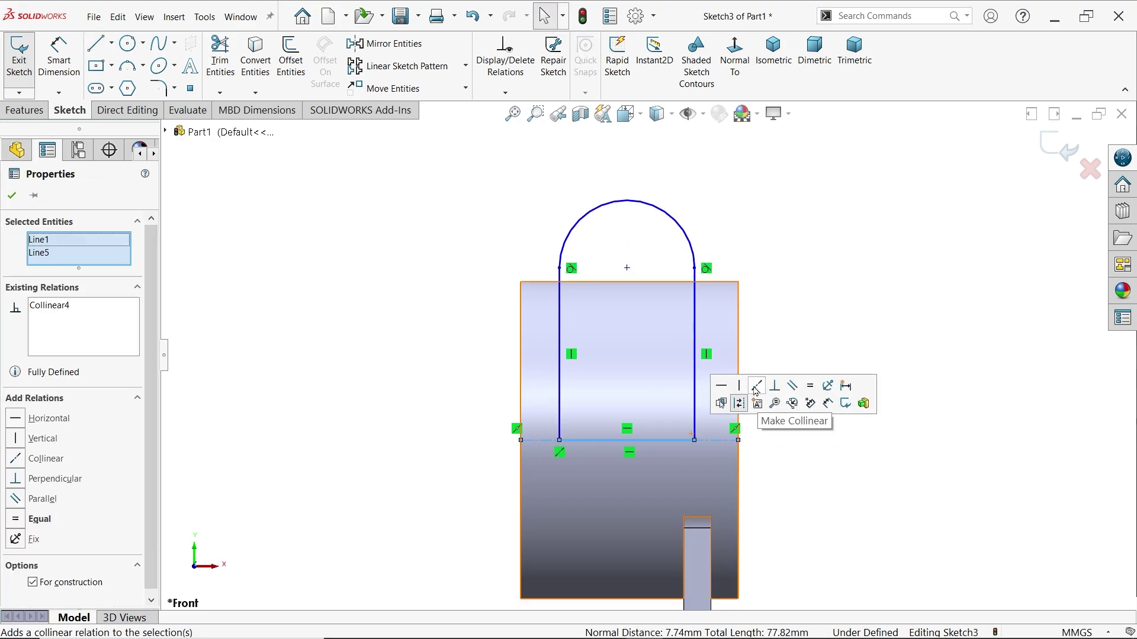
left_click(800, 331)
Dimension the top arc R14 and the side offset from the cylinder end 6 mm
key("d")
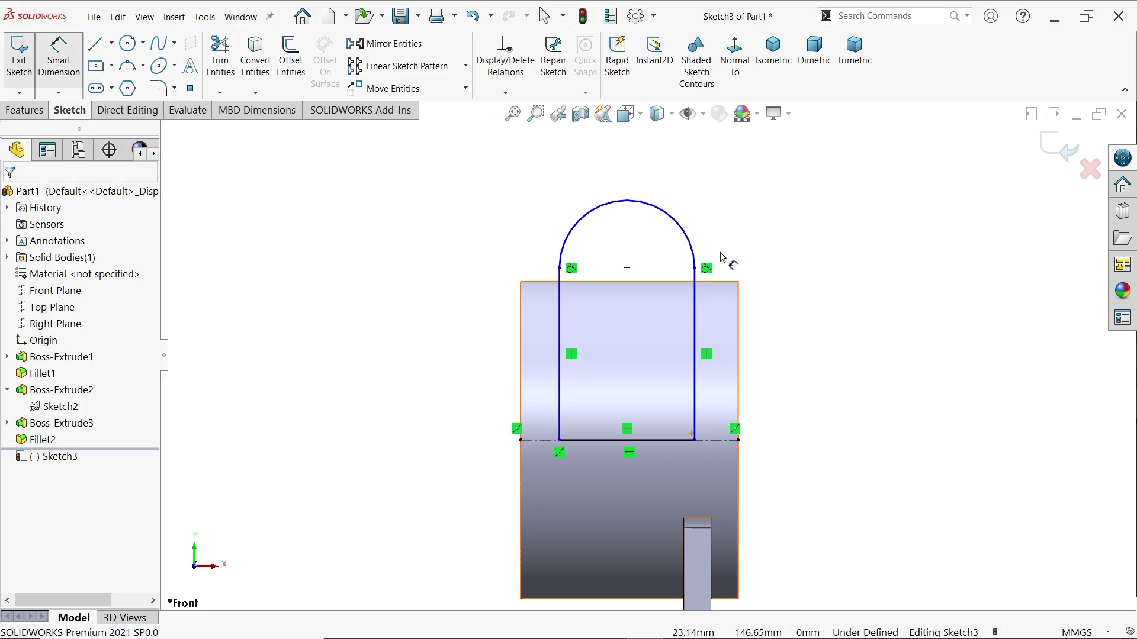
left_click(689, 246)
left_click(726, 203)
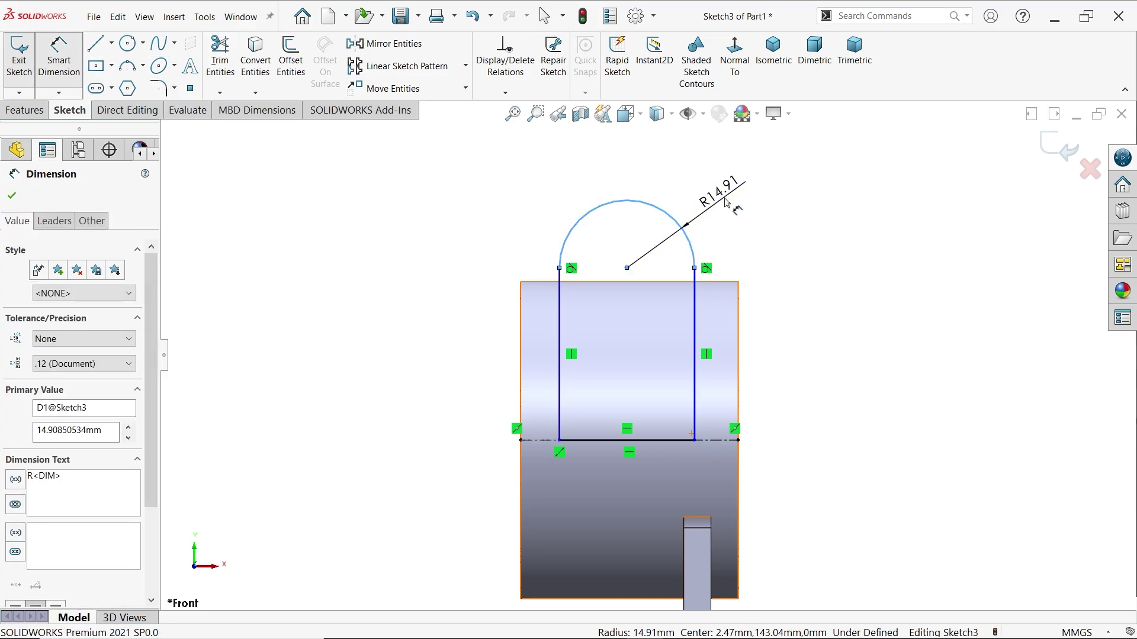
type("14")
key("Return")
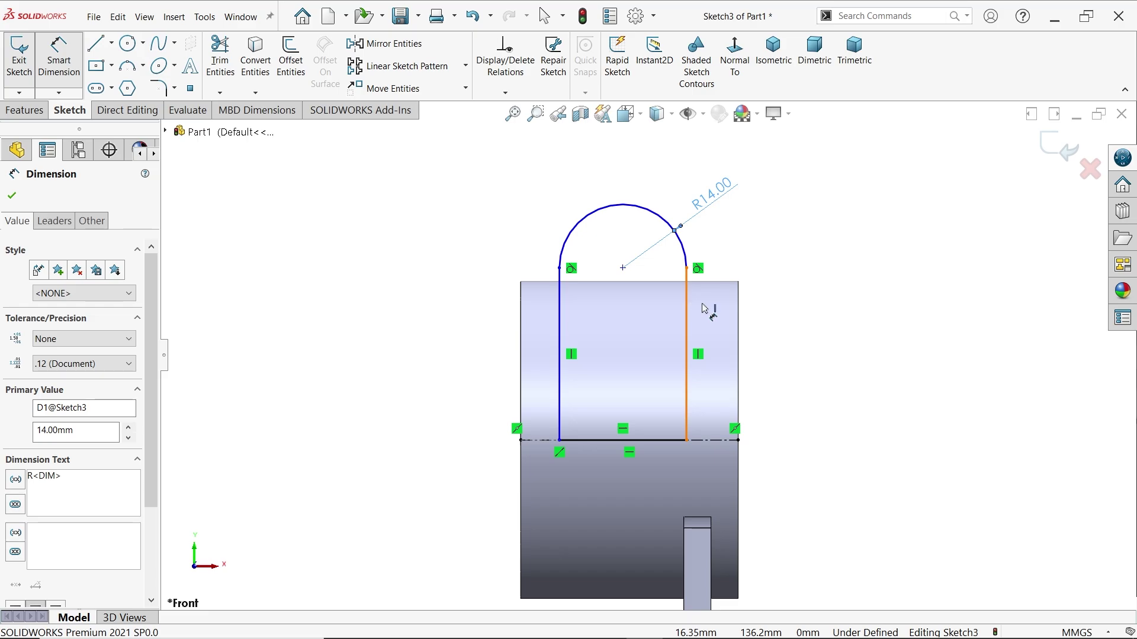
left_click(703, 307)
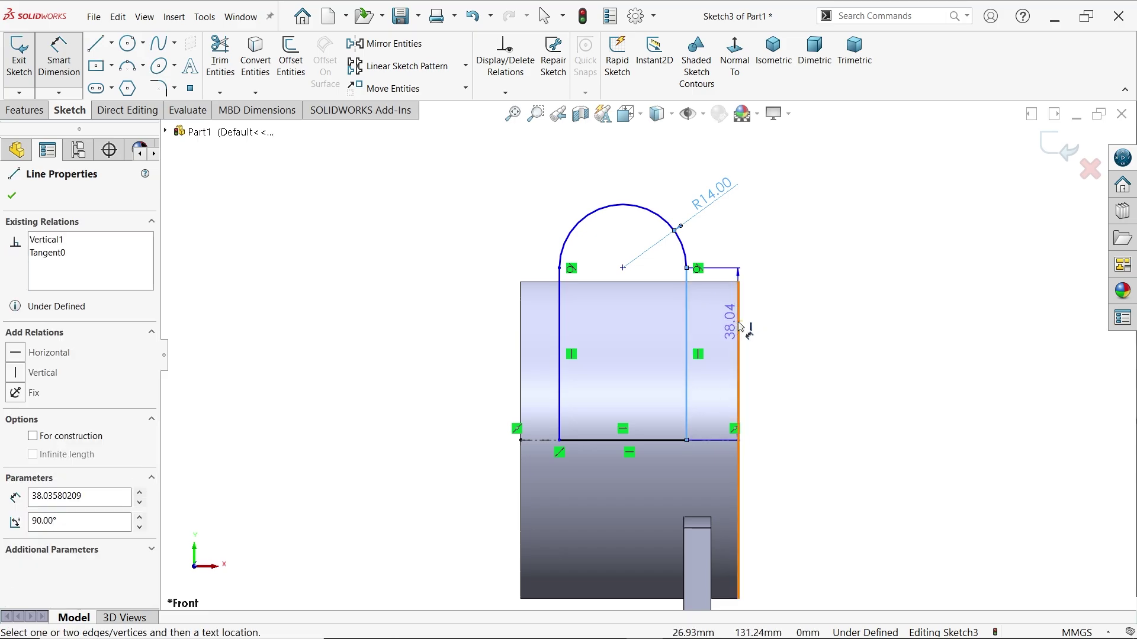
left_click(739, 320)
left_click(733, 265)
type("6")
key("Return")
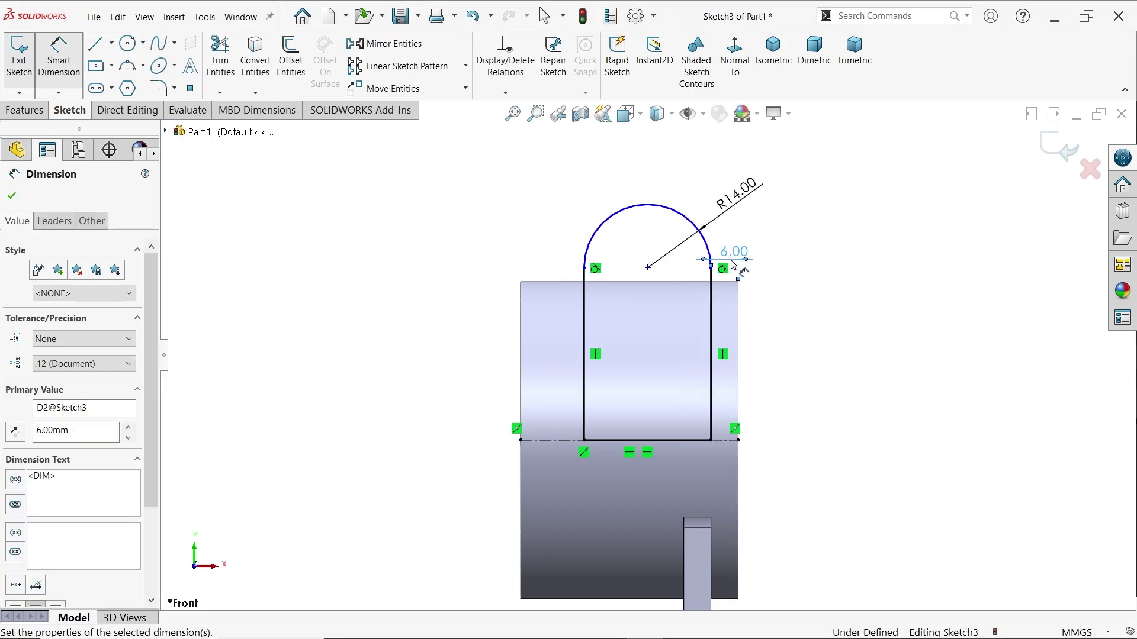
Dimension the lug height 42 mm from arc centre to base line, then view isometric
left_click(648, 268)
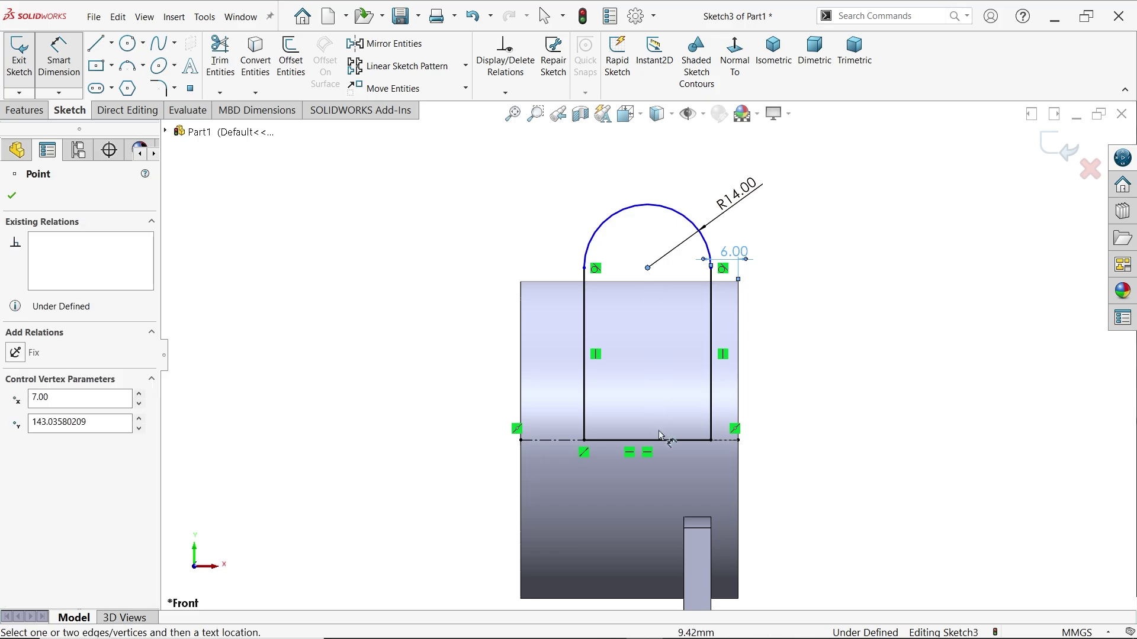
left_click(651, 440)
left_click(451, 362)
type("42")
key("Return")
left_click(773, 51)
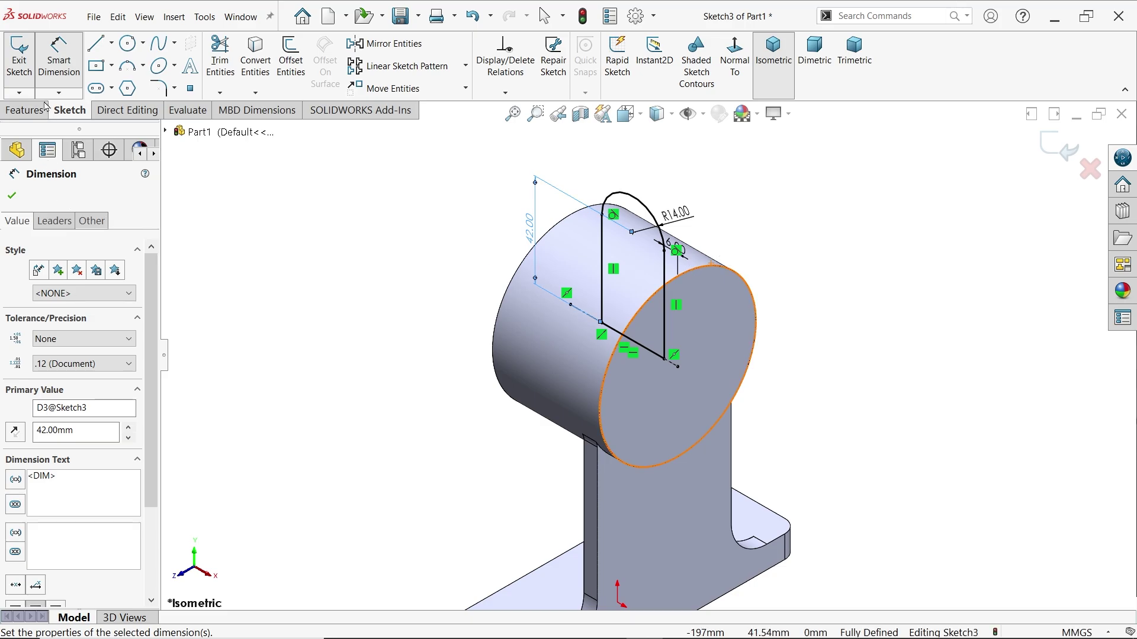
left_click(37, 111)
Extrude the lug sketch 67 mm (32+32+3) with a Mid Plane end condition
left_click(26, 59)
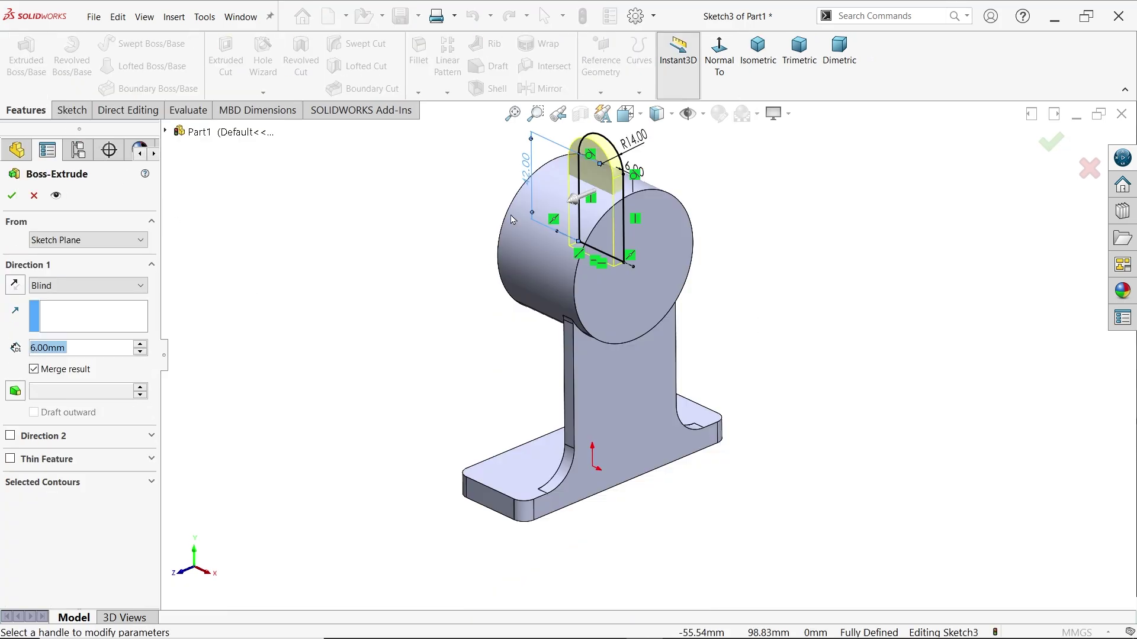
scroll(513, 219, "down", 3)
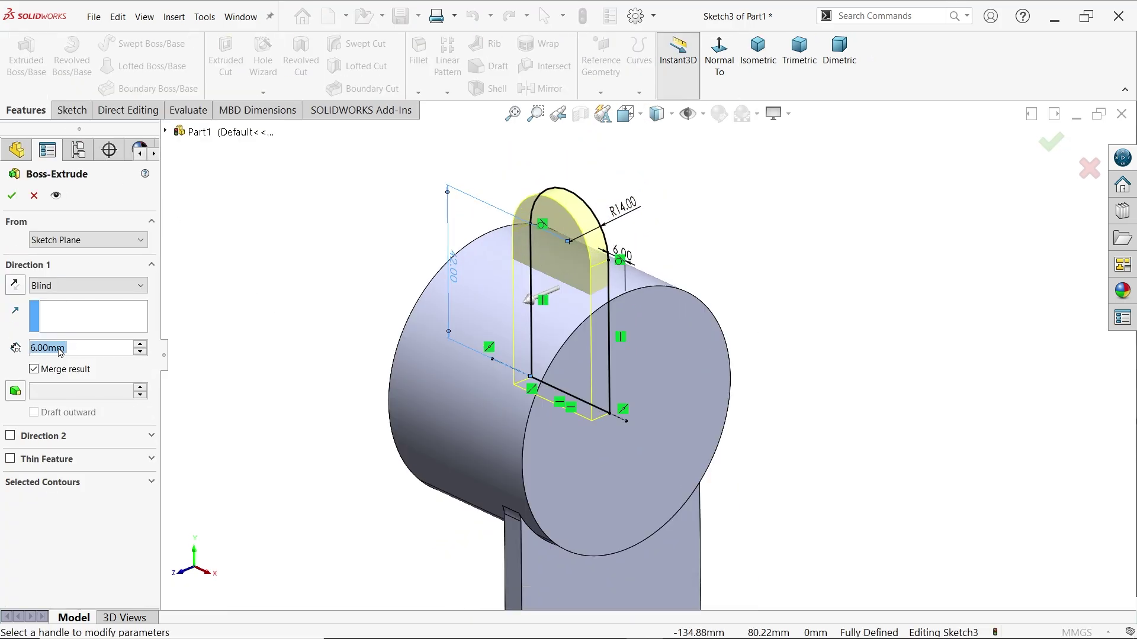
type("32+3")
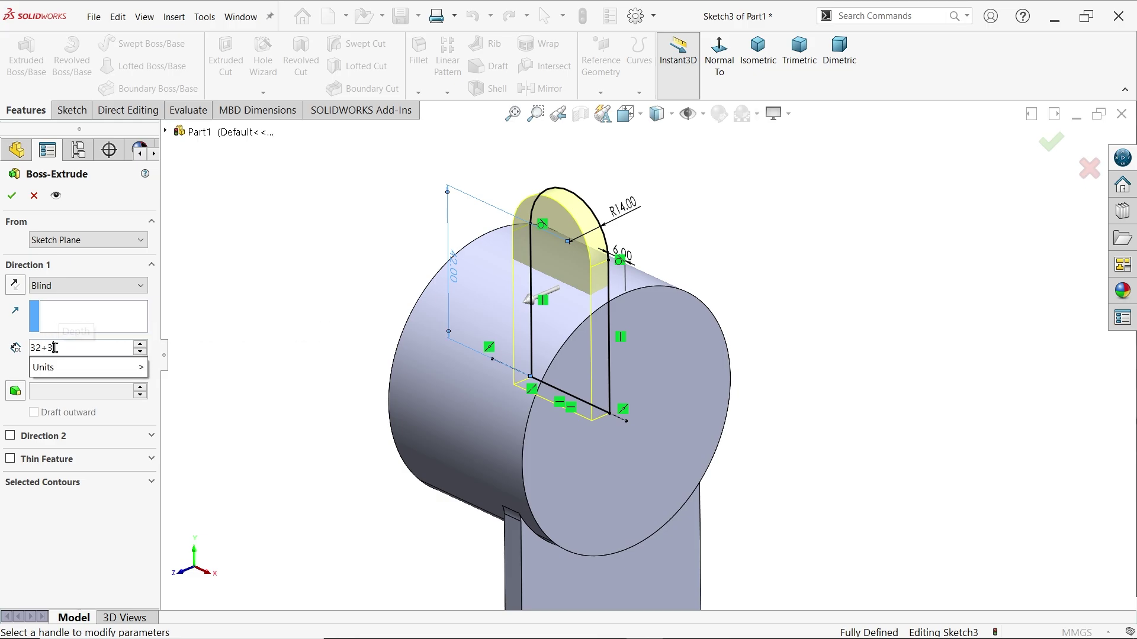
type("2+3")
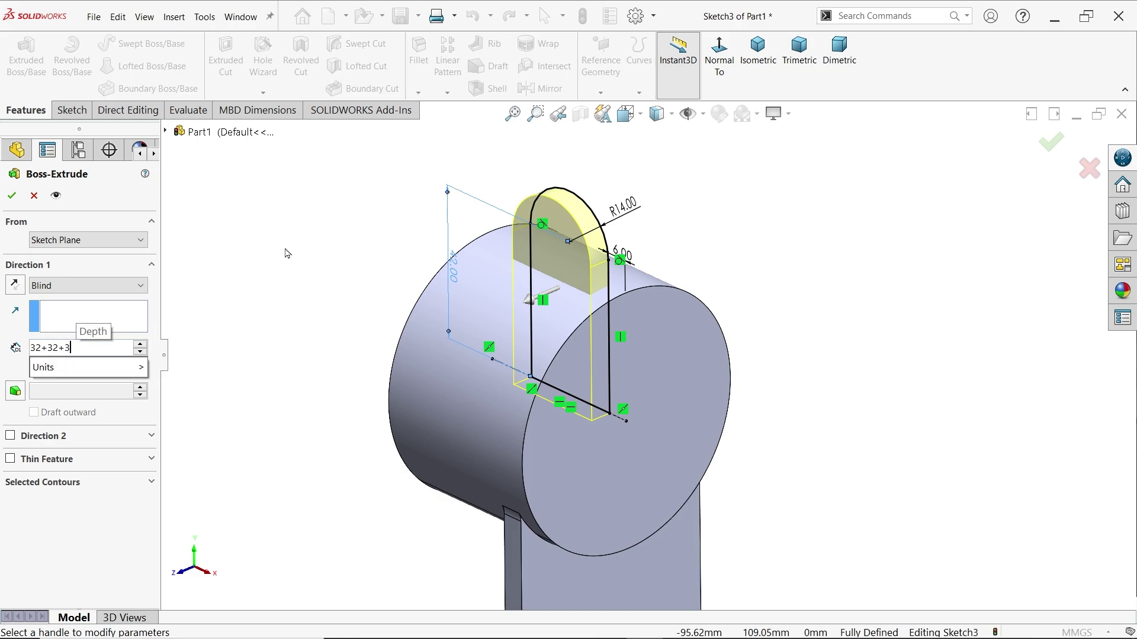
key("Return")
left_click(77, 286)
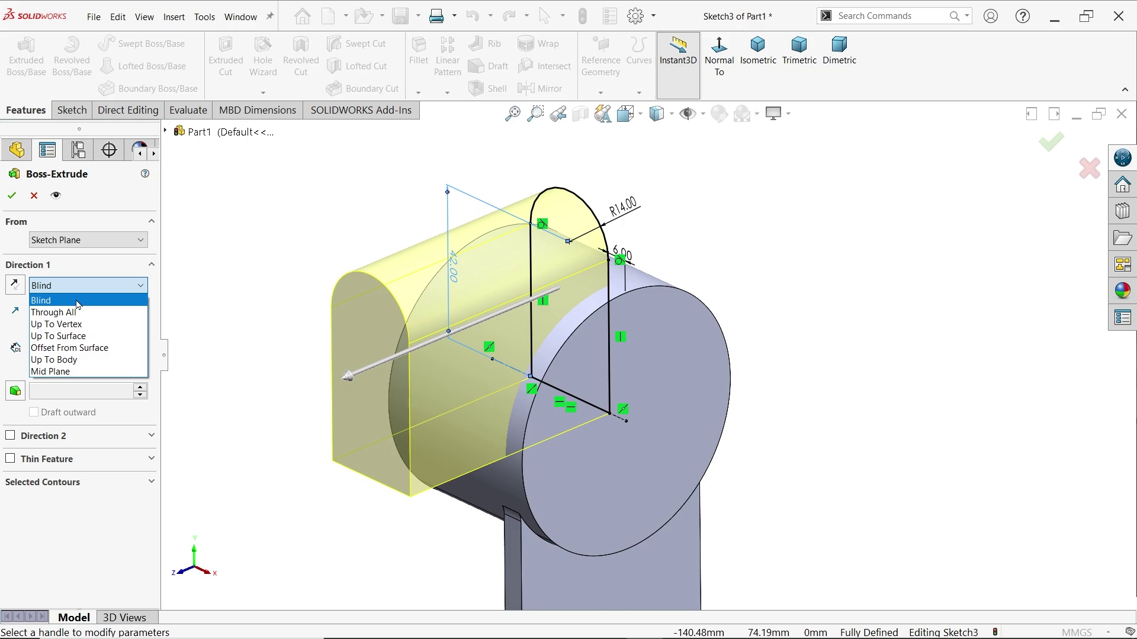
left_click(59, 371)
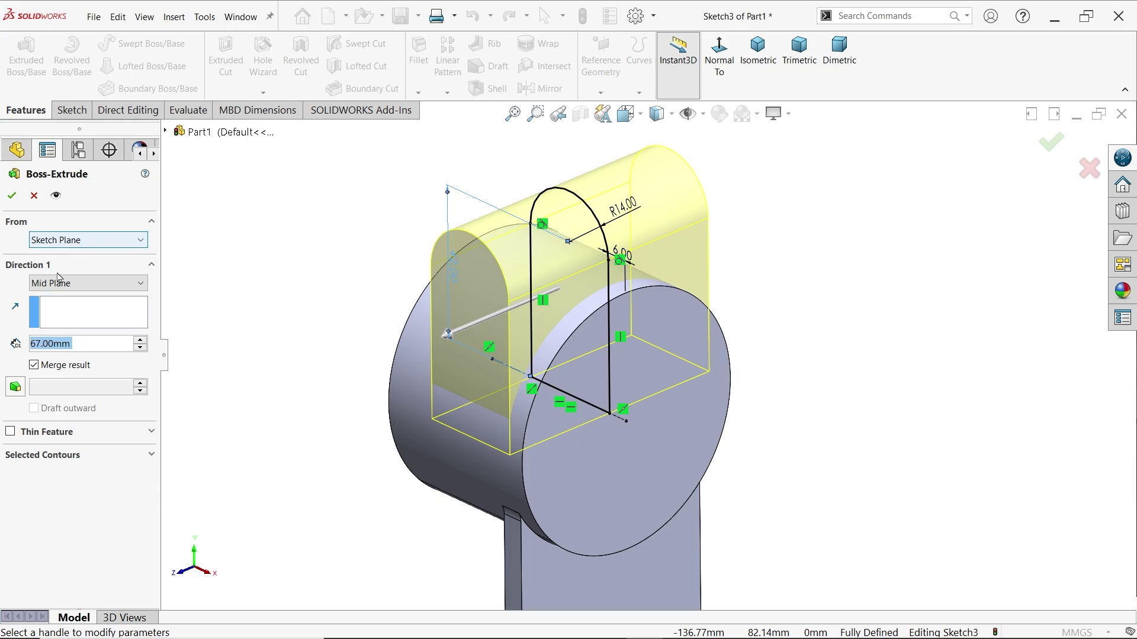
left_click(14, 202)
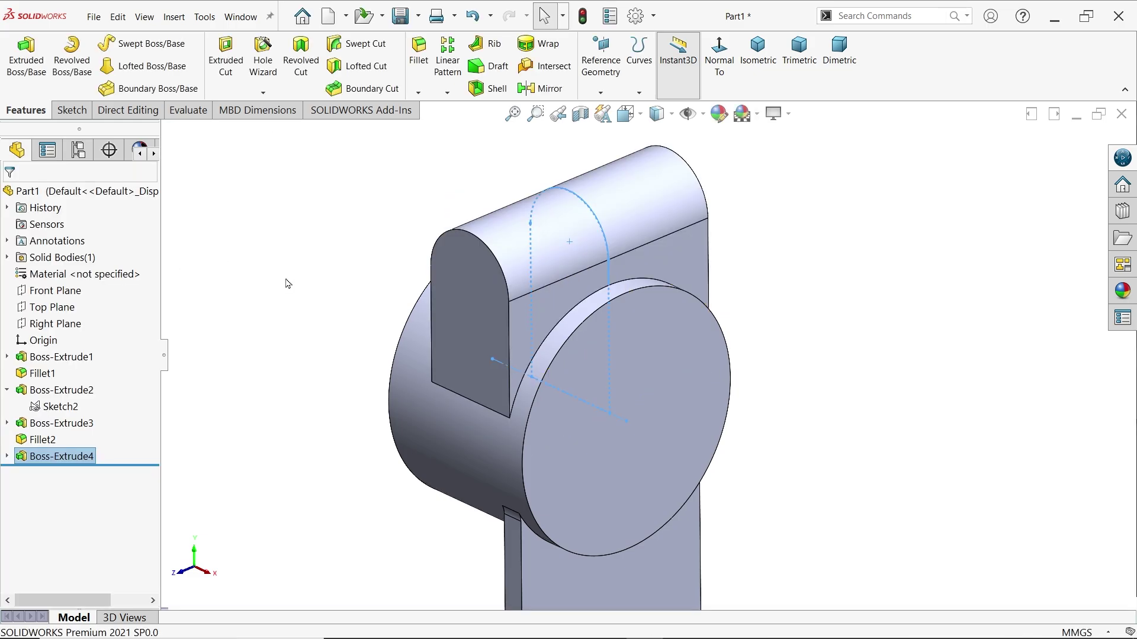